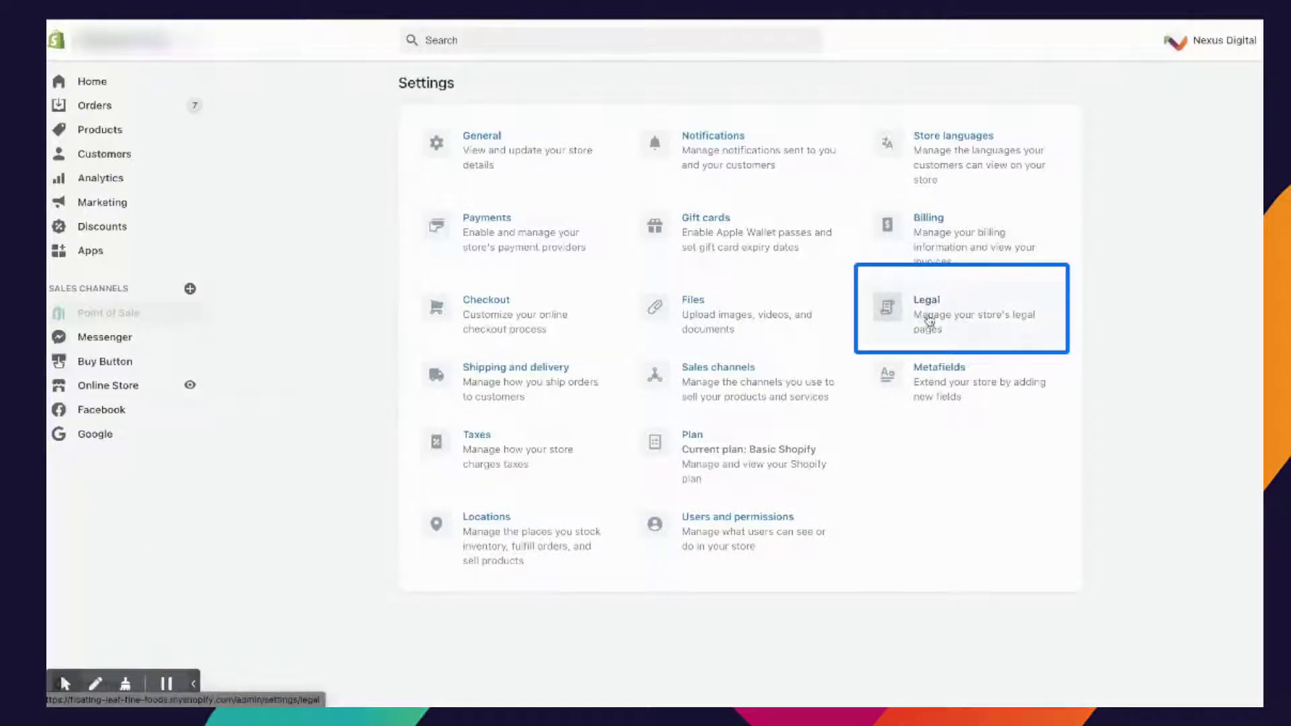
Step: Open the store's Settings page from the bottom of the admin sidebar
left_click(65, 683)
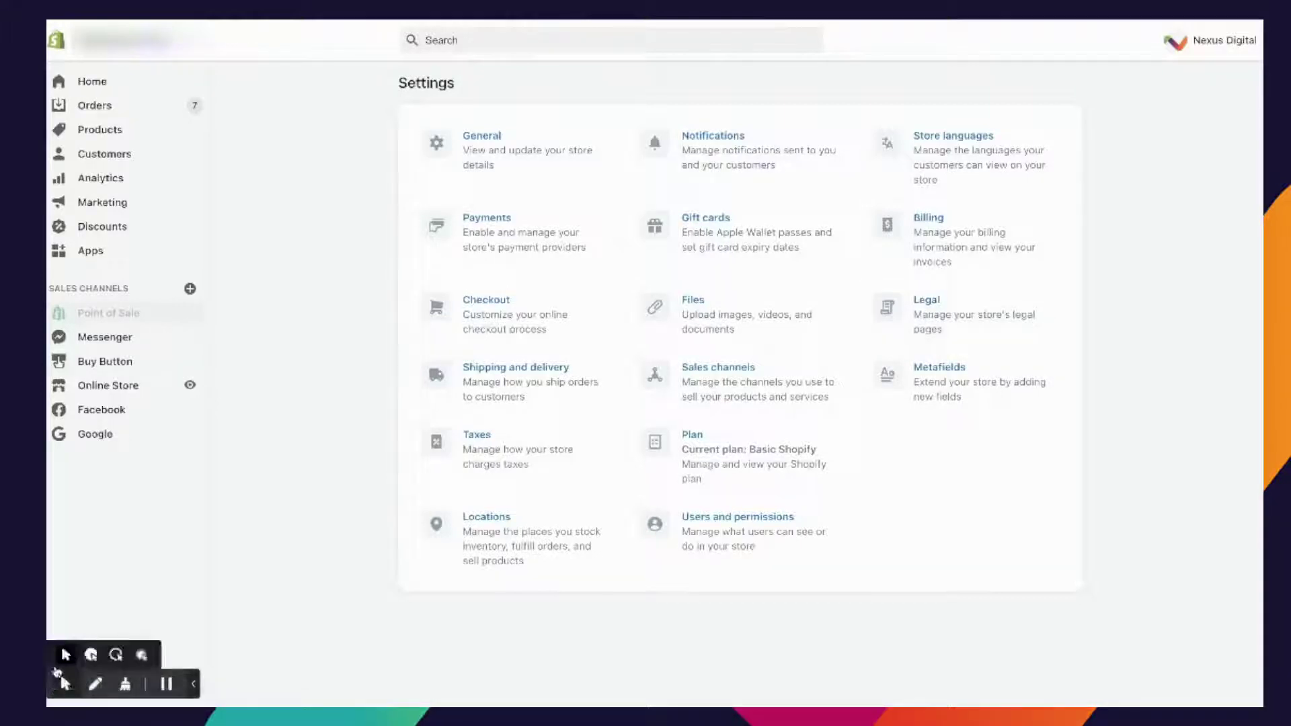
left_click(193, 683)
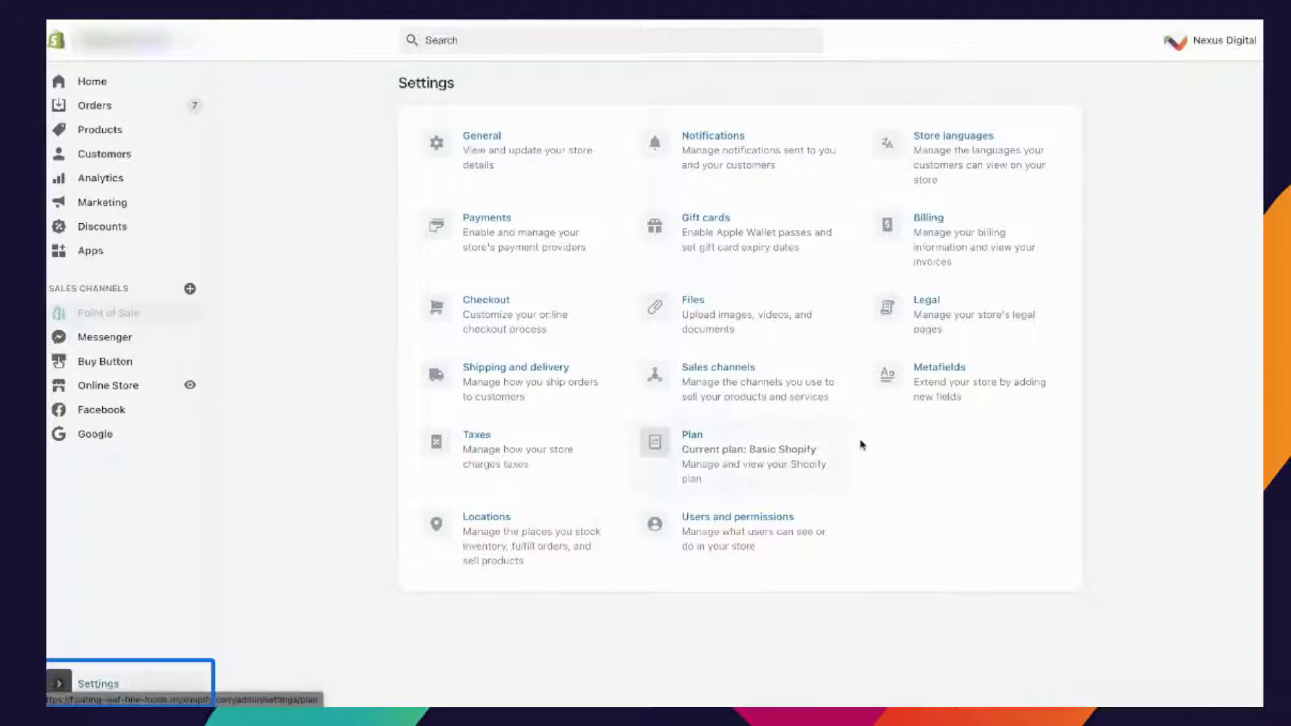
Step: Open Legal settings and review the Refund, Privacy, Terms of service and Shipping policy texts
left_click(931, 304)
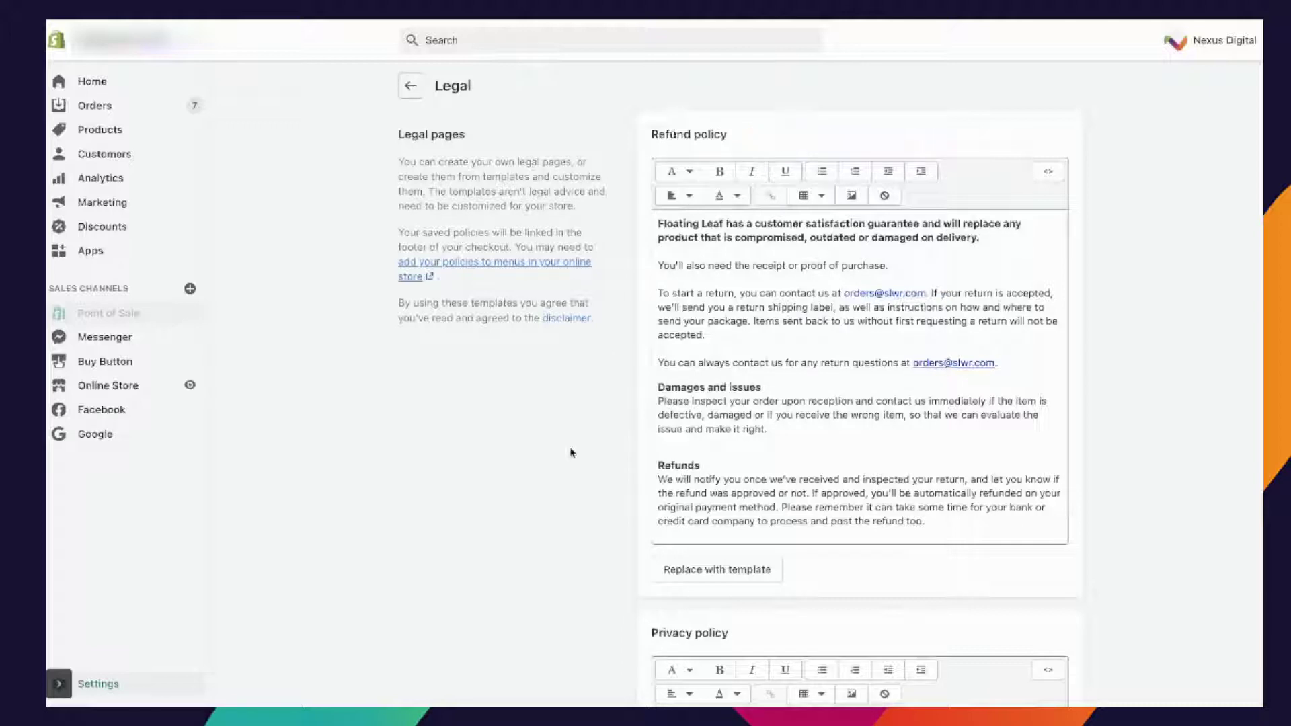
scroll(571, 452, "down", 5)
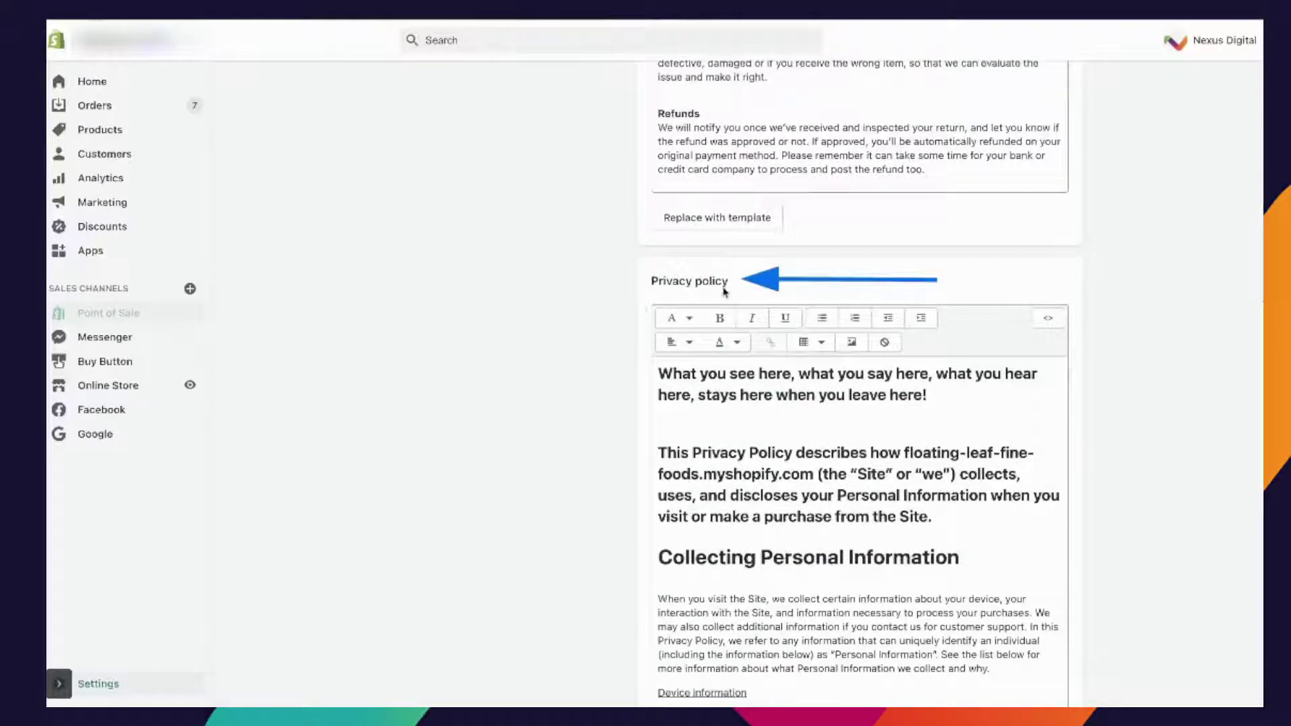
scroll(504, 357, "down", 7)
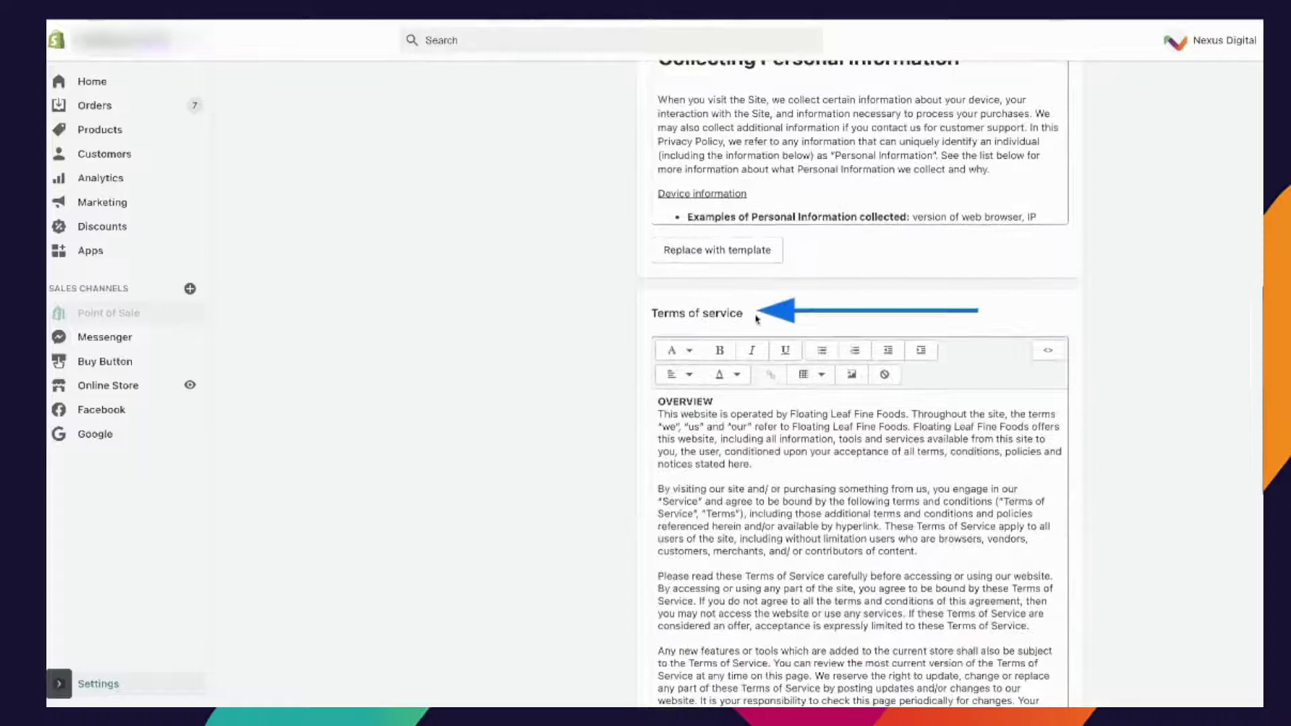
scroll(756, 319, "down", 7)
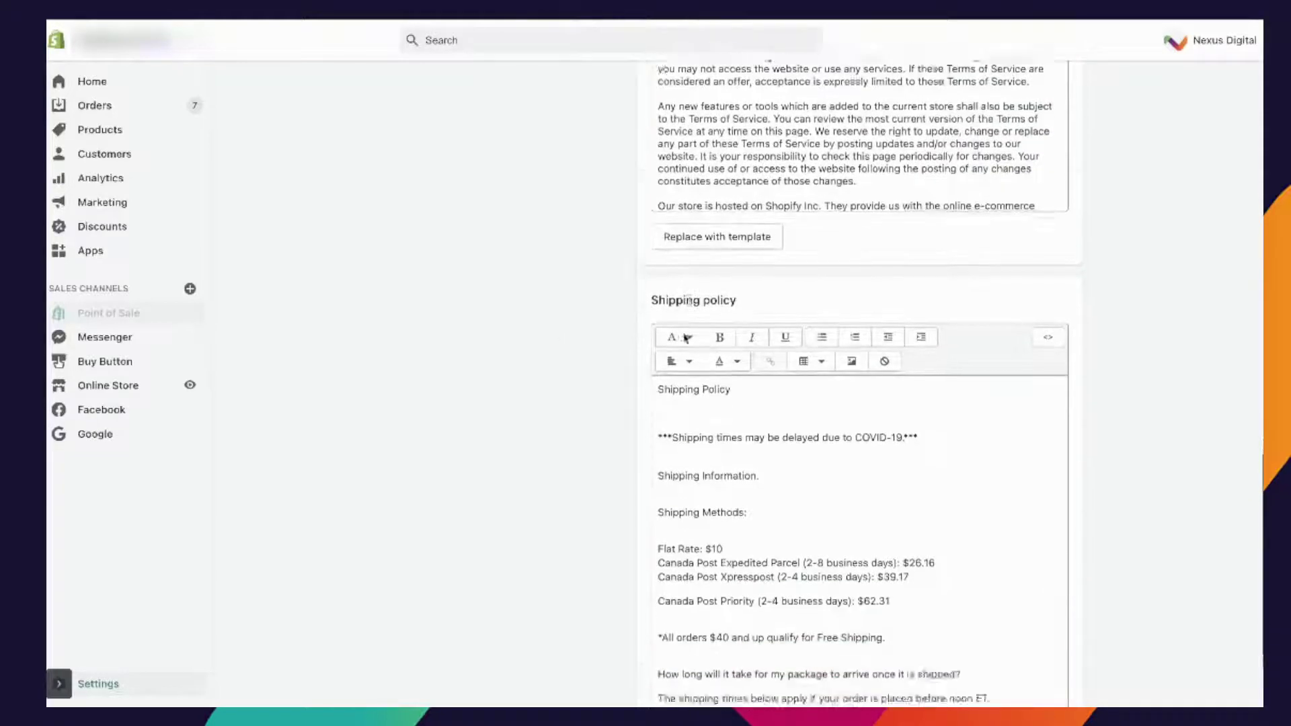
scroll(559, 354, "down", 2)
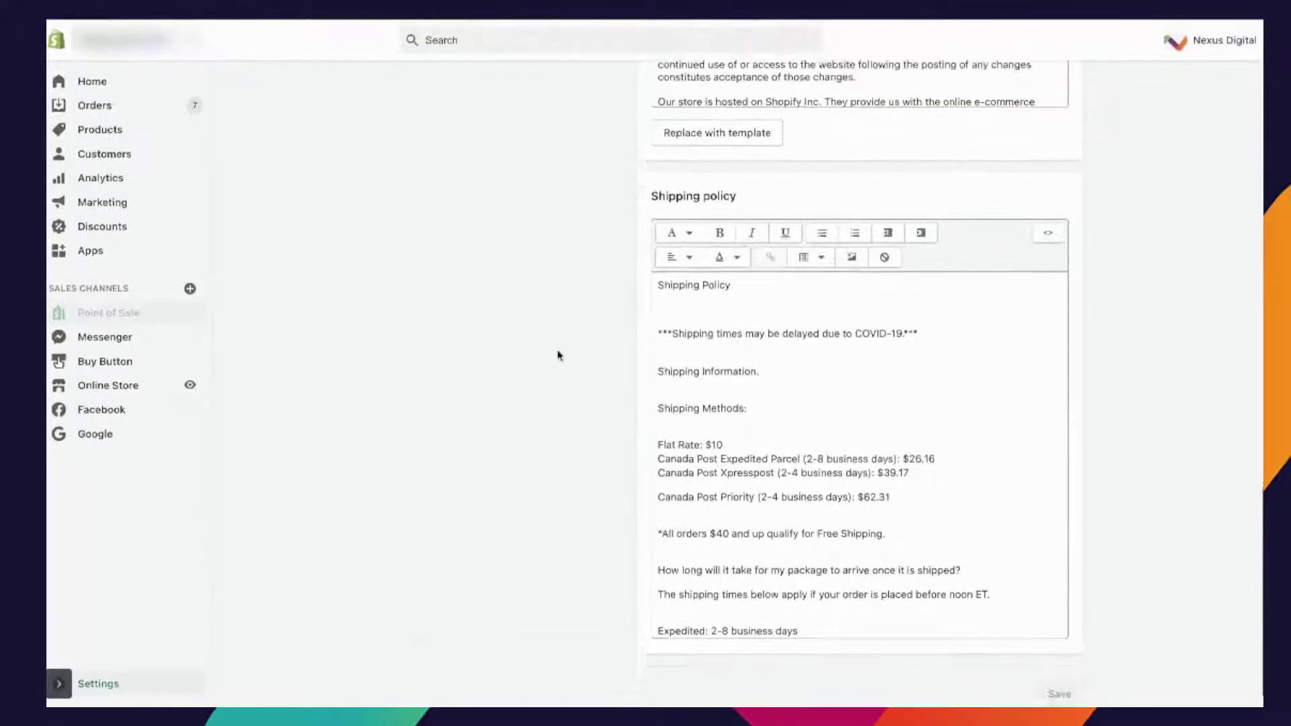
scroll(557, 355, "up", 12)
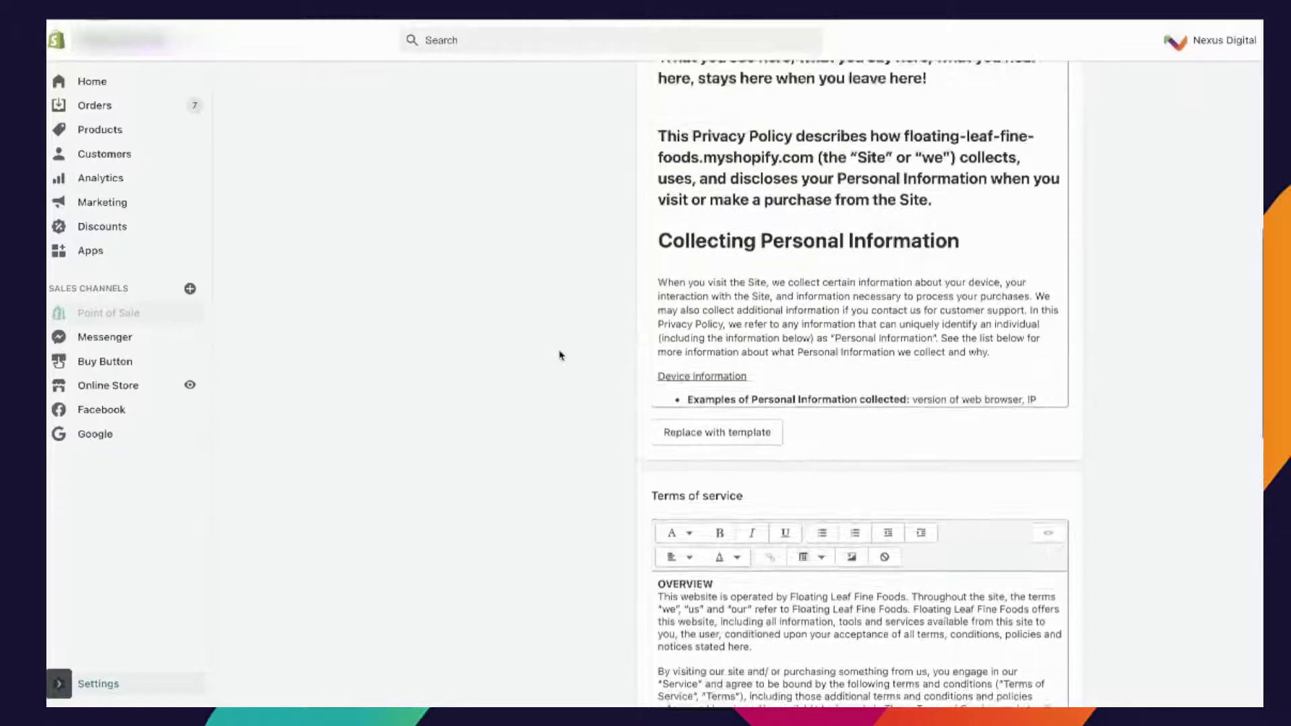
scroll(559, 355, "up", 8)
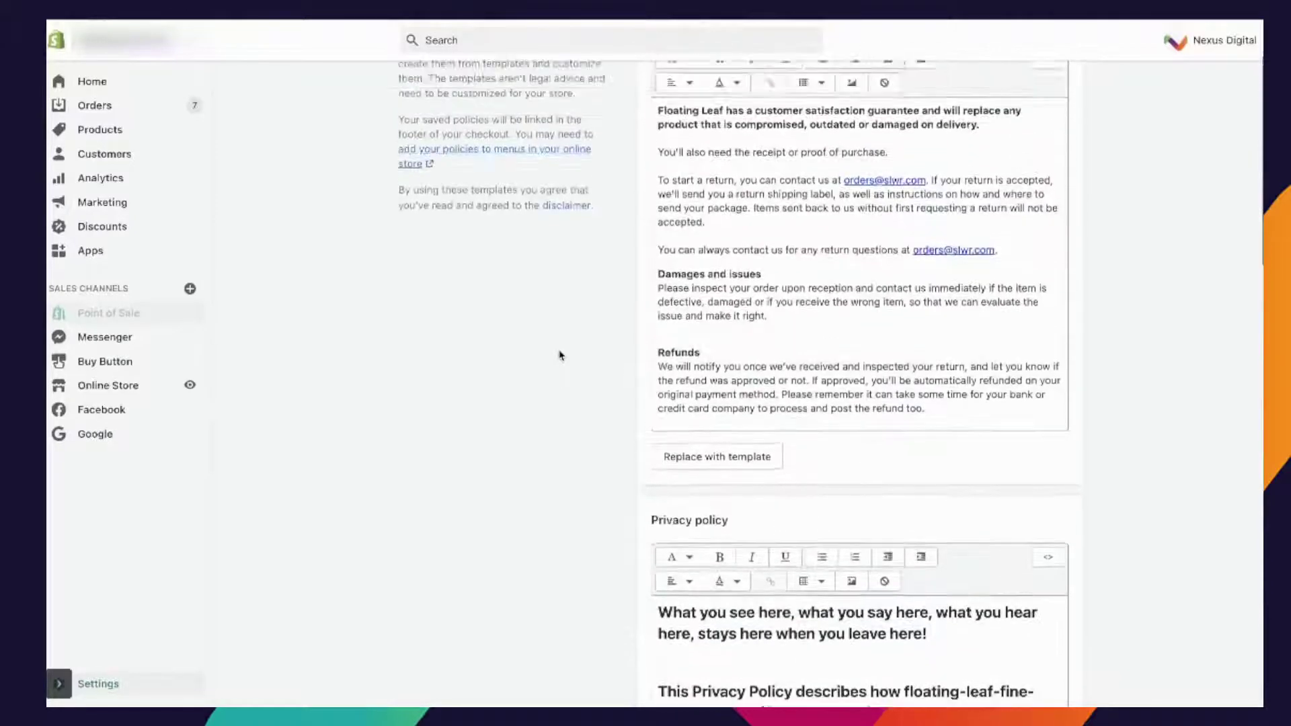
scroll(559, 354, "up", 2)
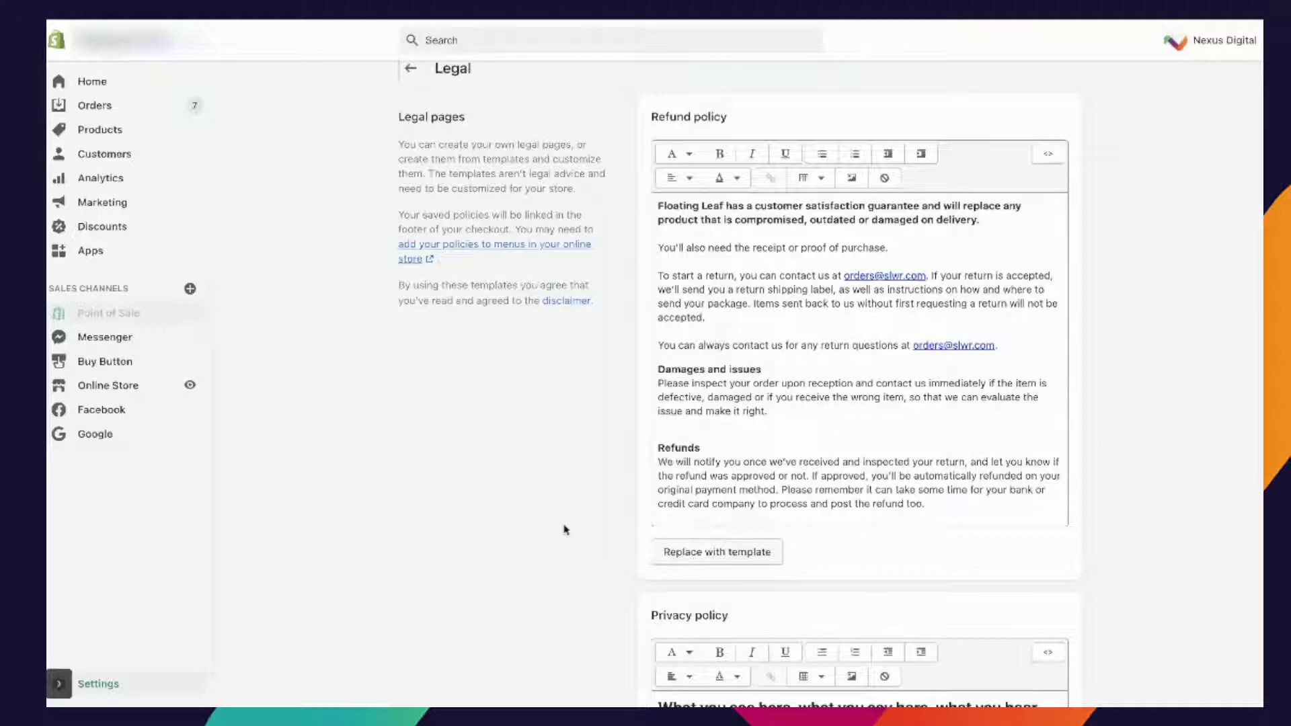
scroll(576, 529, "down", 3)
scroll(576, 528, "down", 6)
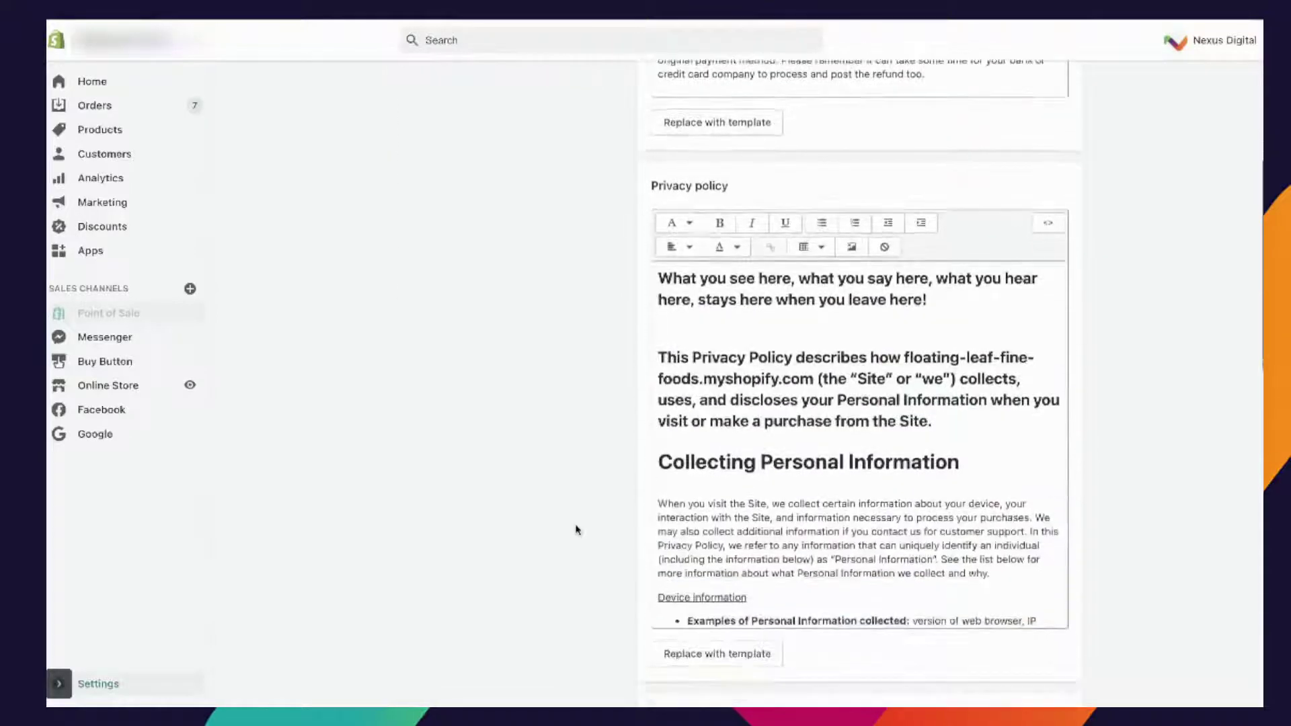
scroll(570, 462, "down", 4)
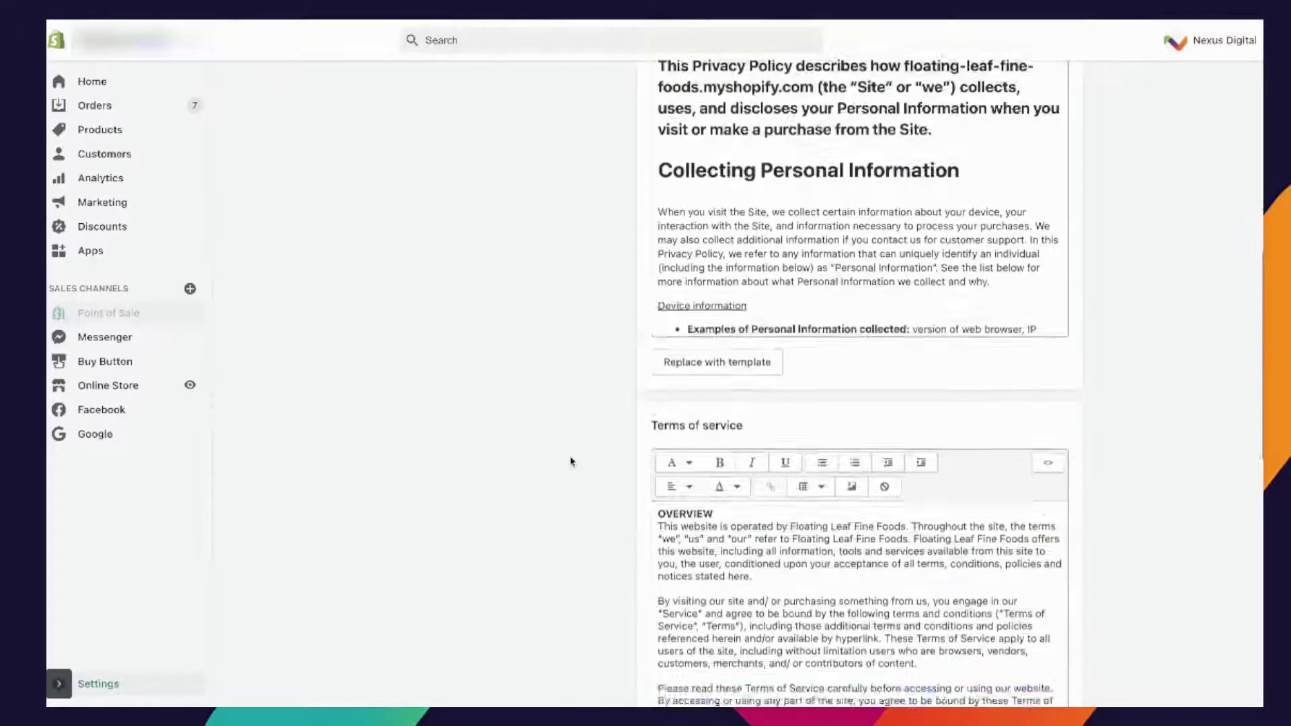
scroll(570, 462, "down", 9)
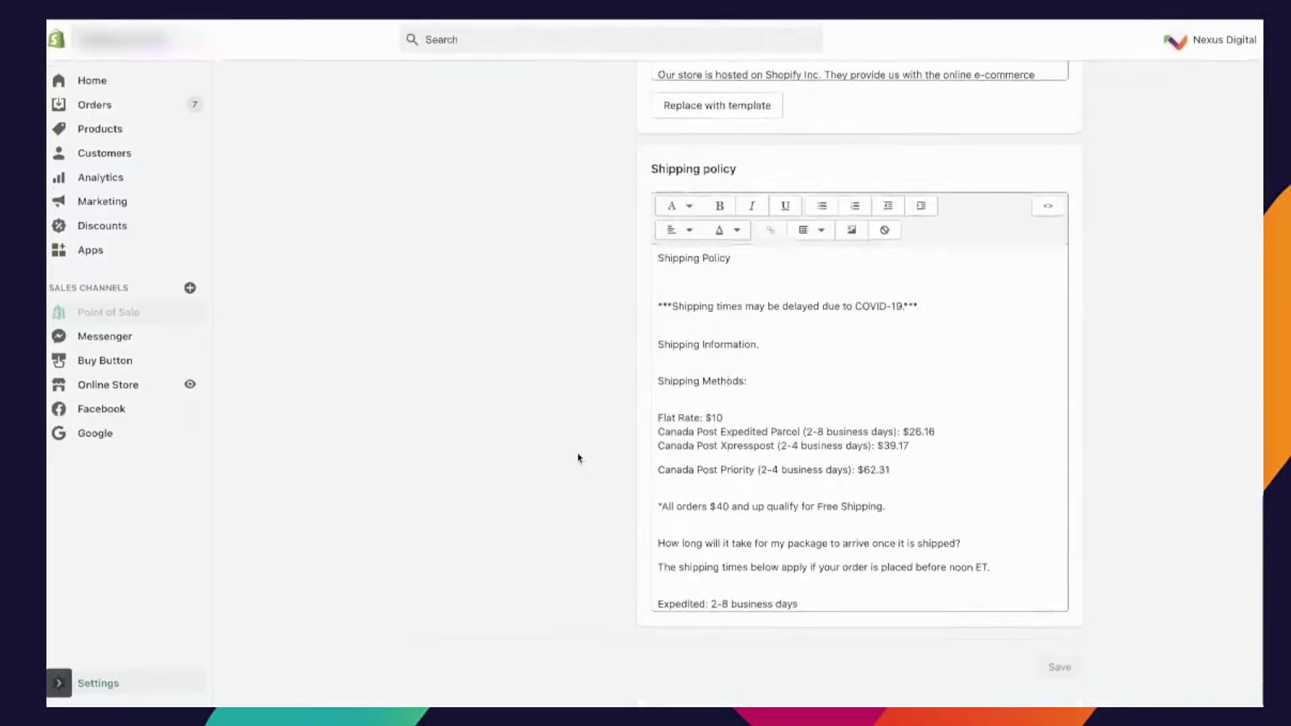
scroll(475, 375, "up", 5)
scroll(471, 369, "up", 15)
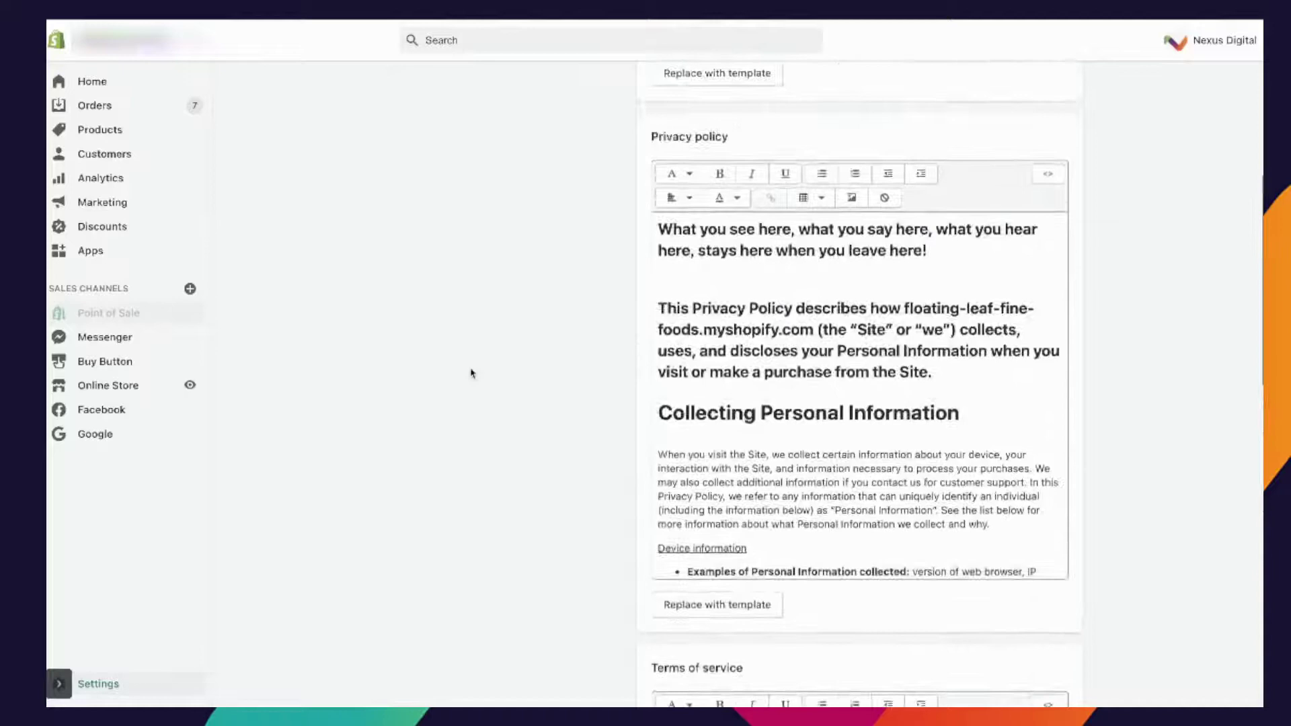
scroll(469, 376, "down", 15)
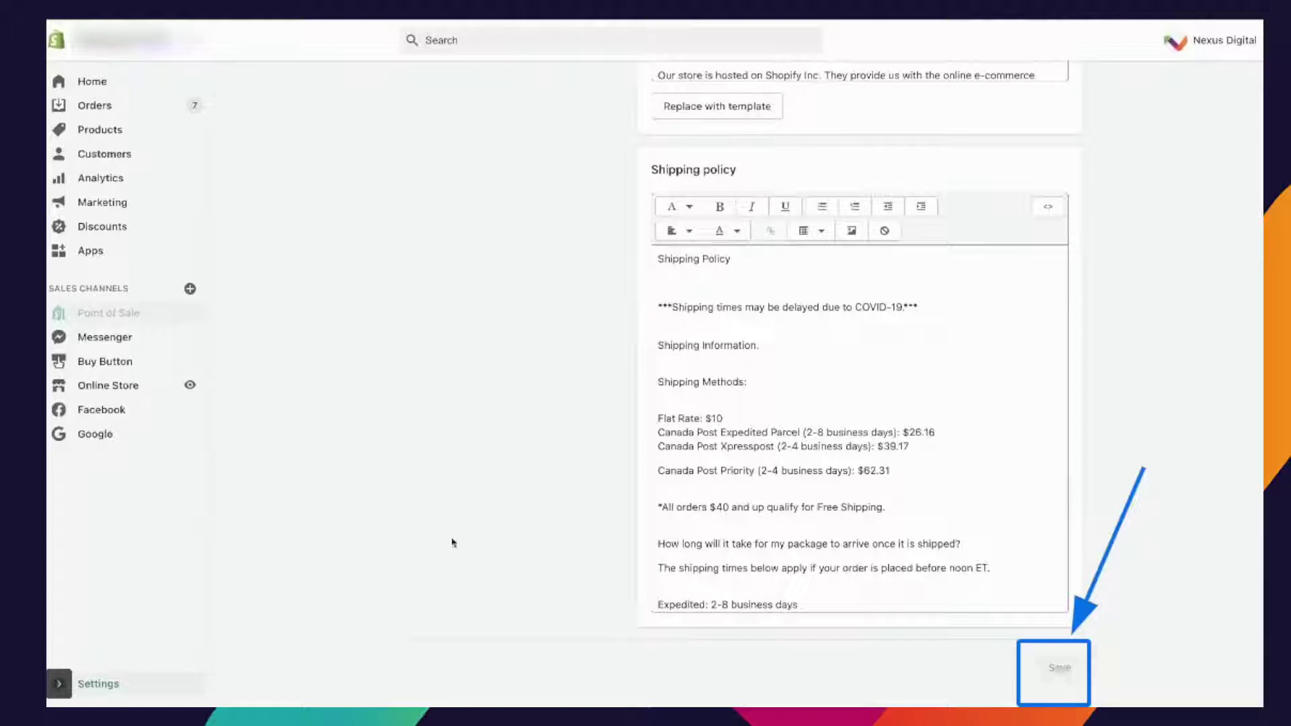
Step: Go to Online Store > Navigation and open the Footer menu
left_click(108, 388)
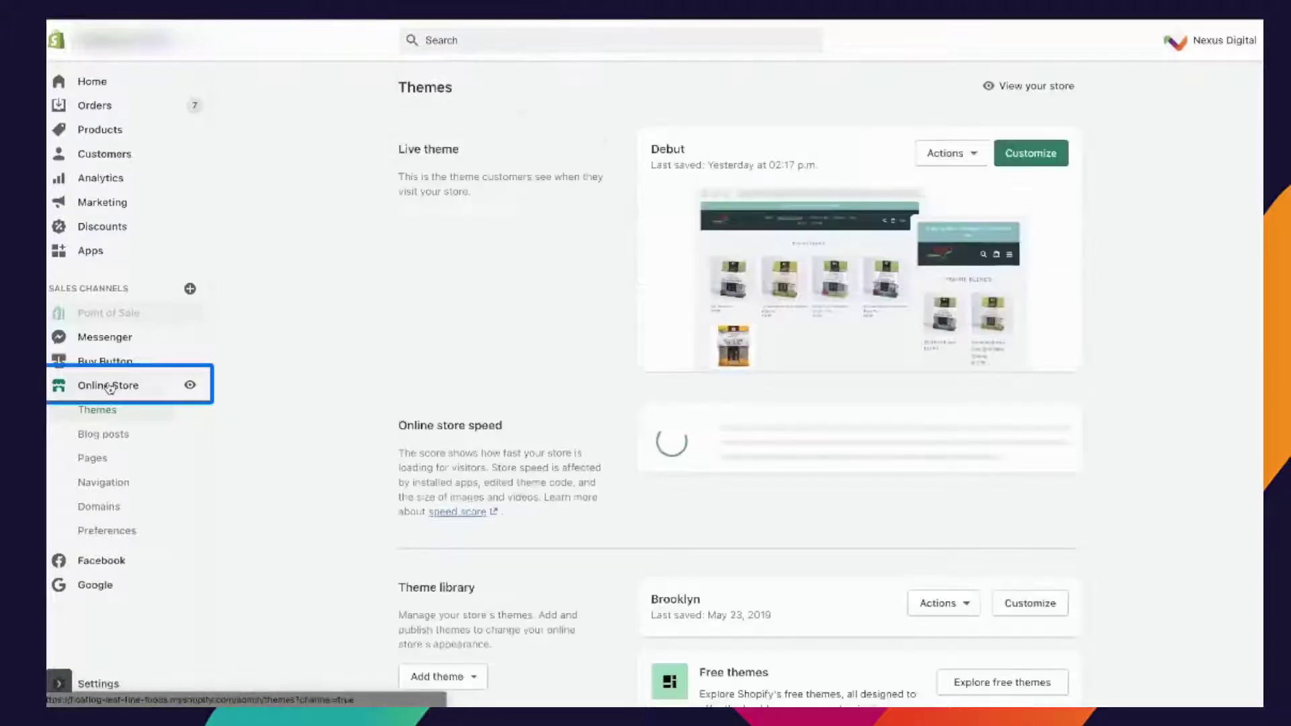
left_click(93, 486)
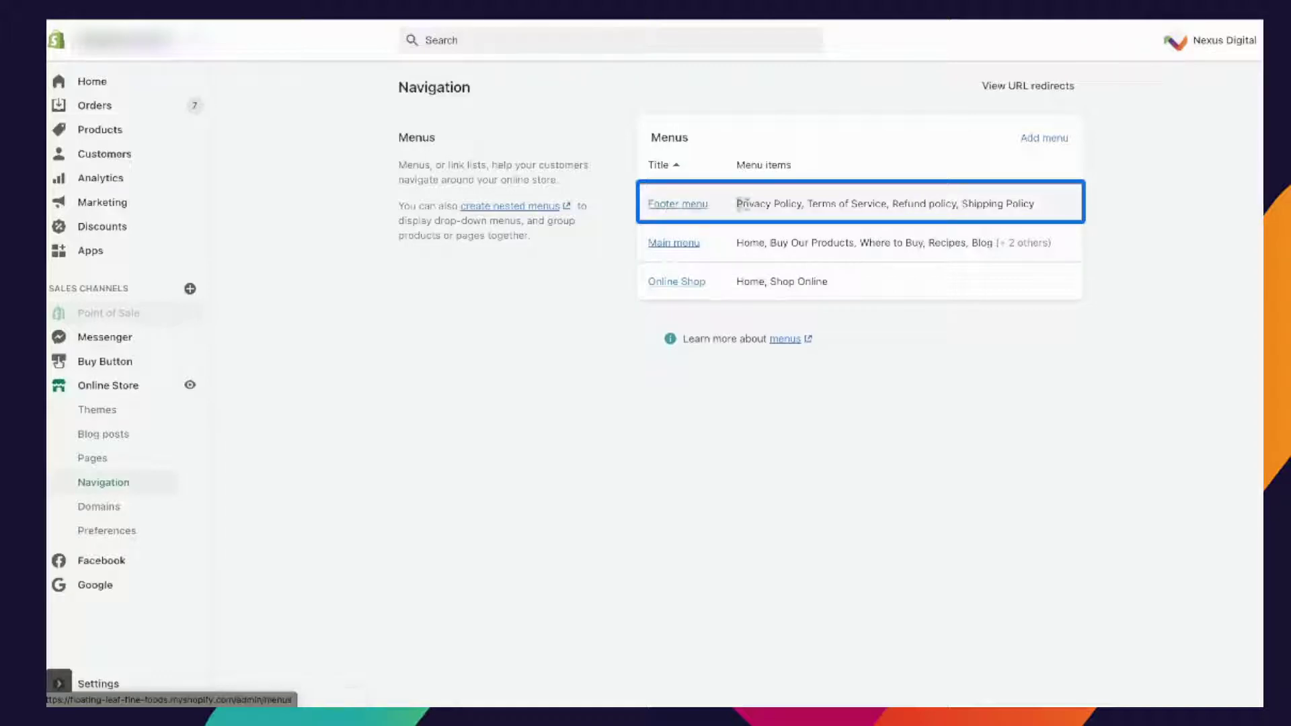
left_click_drag(737, 203, 1046, 205)
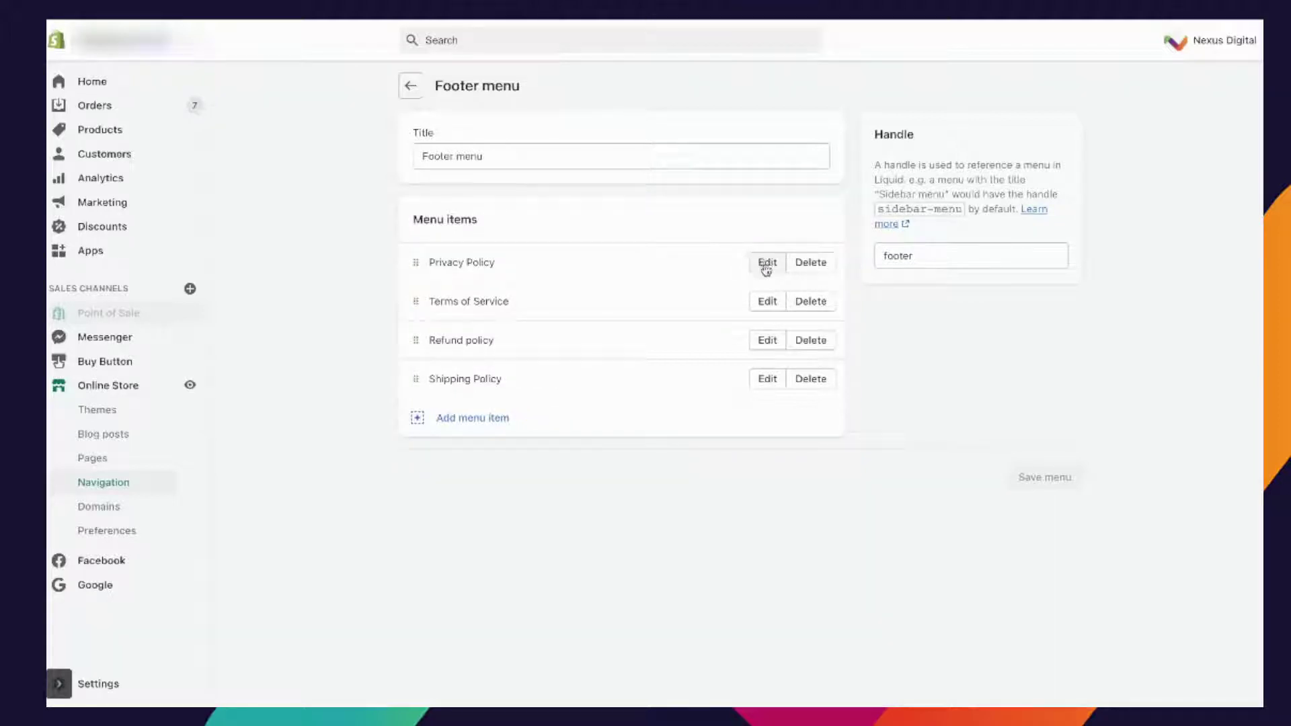
Step: Link the footer's Privacy Policy item to Policies > Privacy Policy and save the menu
left_click(766, 265)
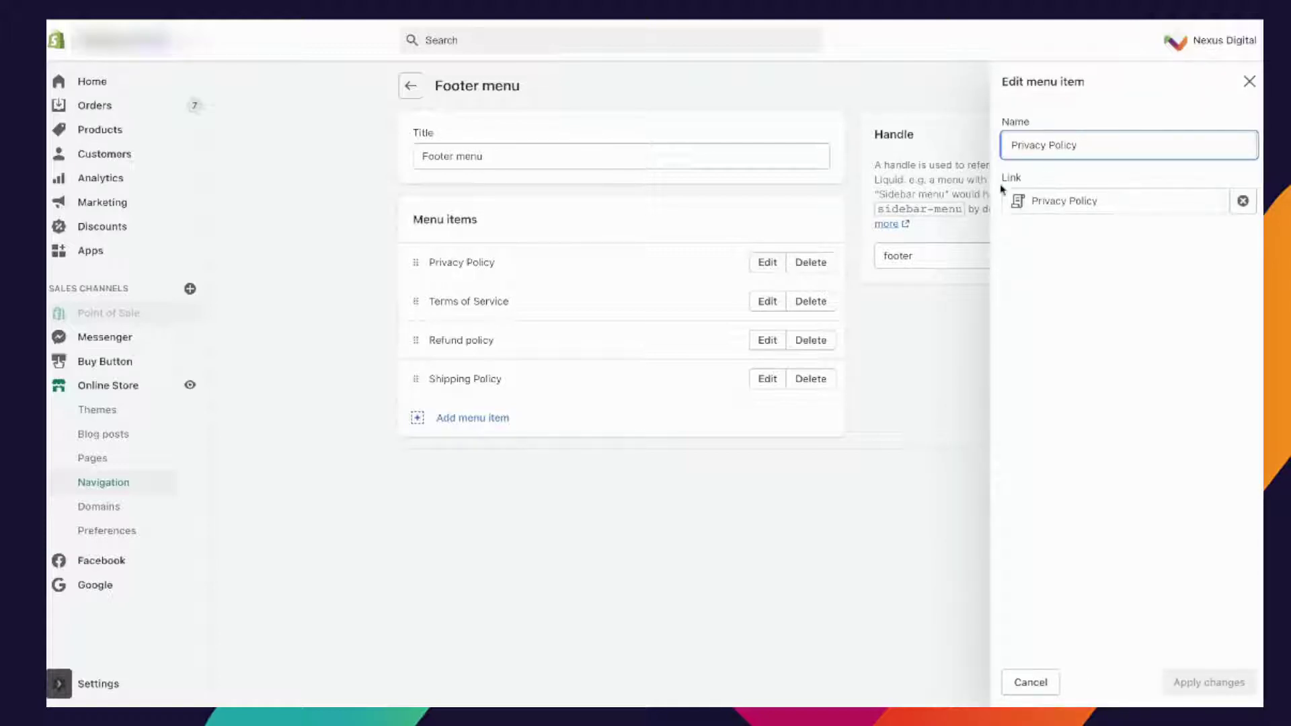
left_click(1133, 201)
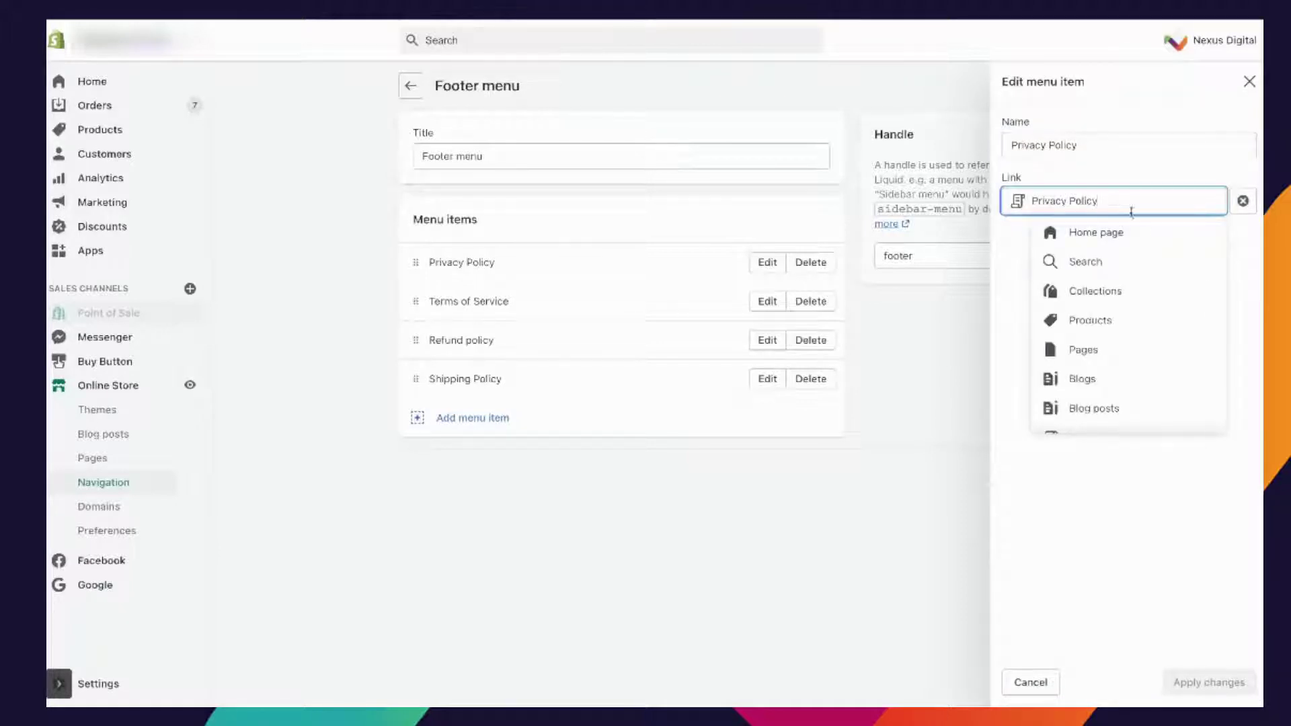
scroll(1112, 270, "down", 1)
scroll(1112, 270, "up", 1)
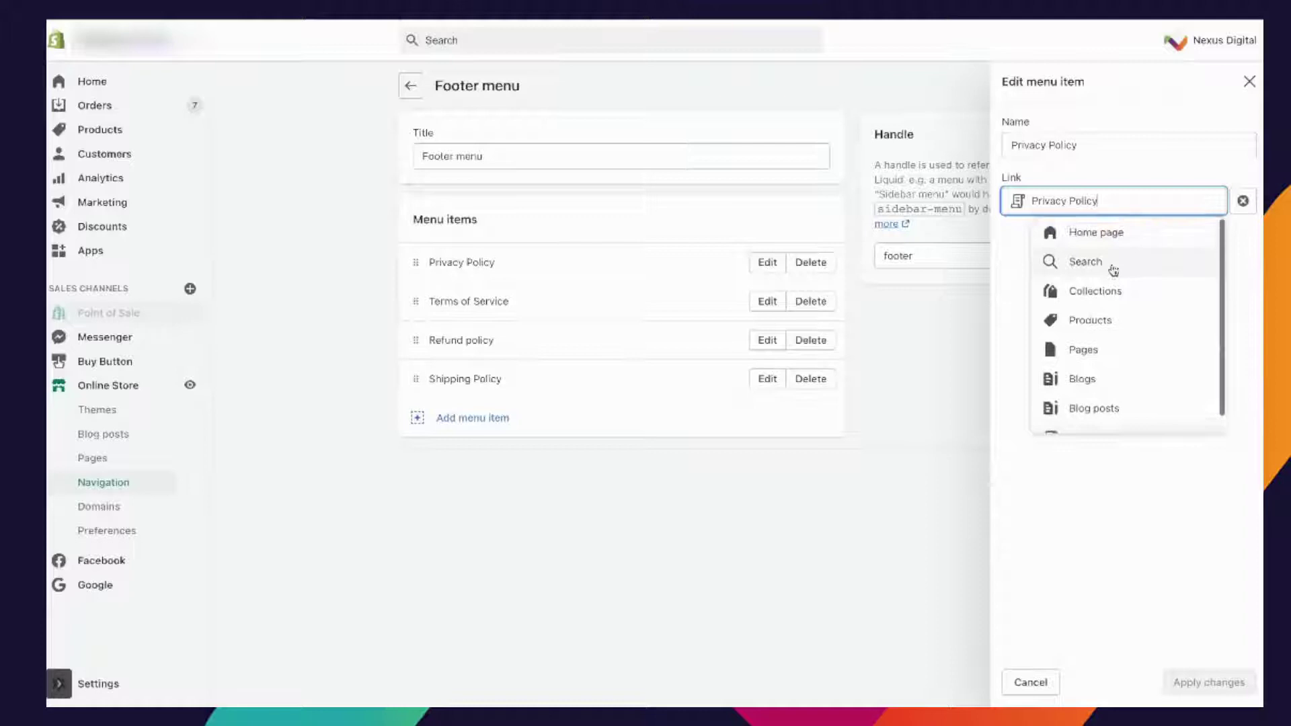
scroll(1111, 269, "down", 1)
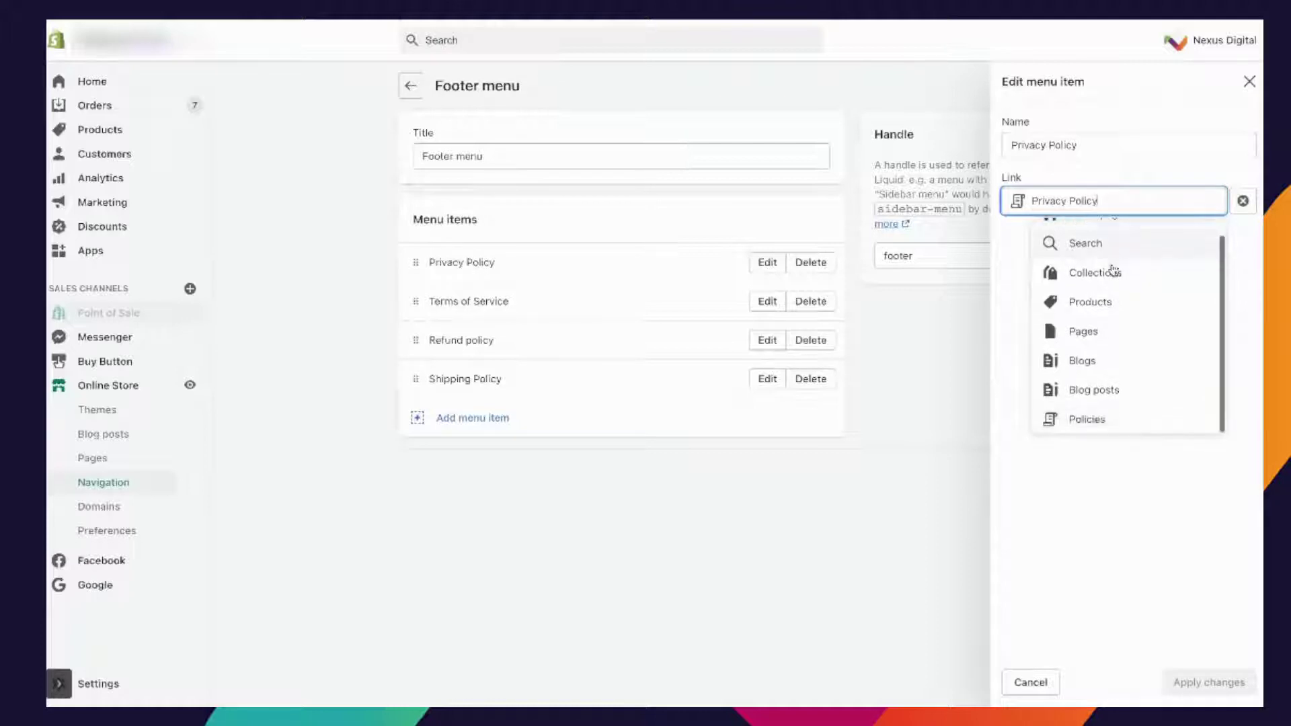
left_click(1074, 419)
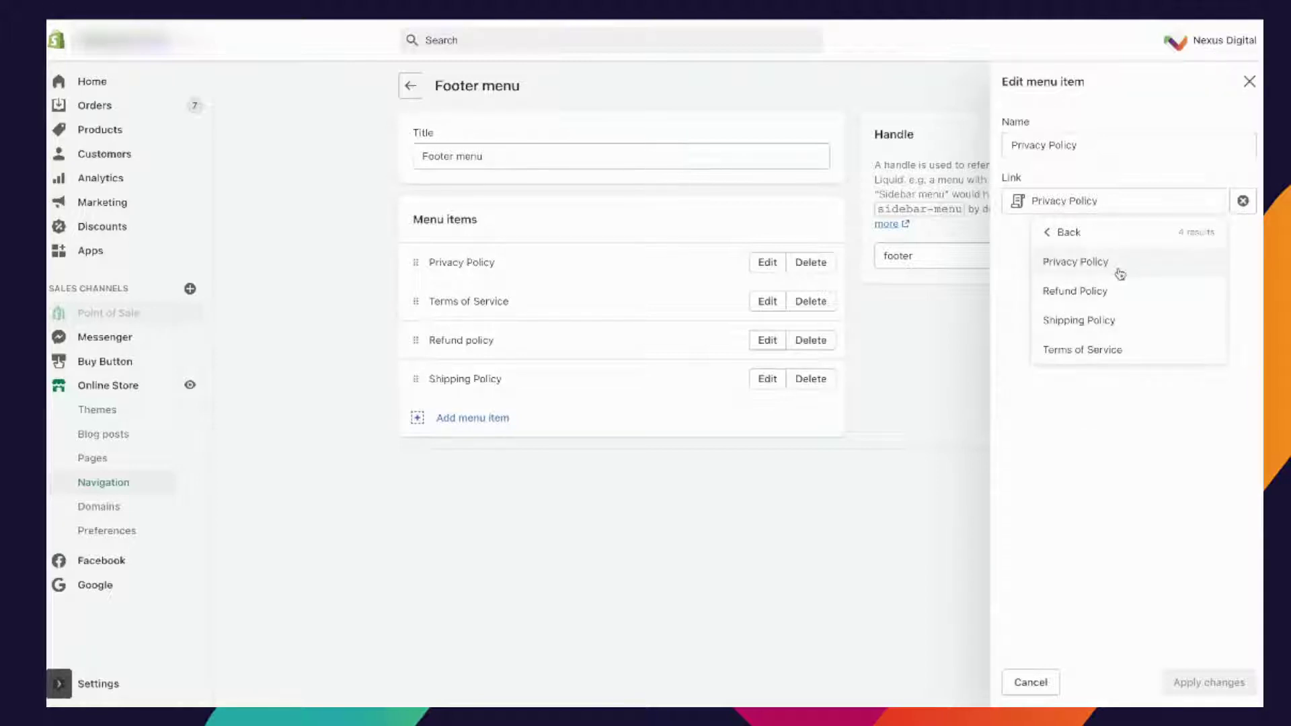
left_click(1064, 269)
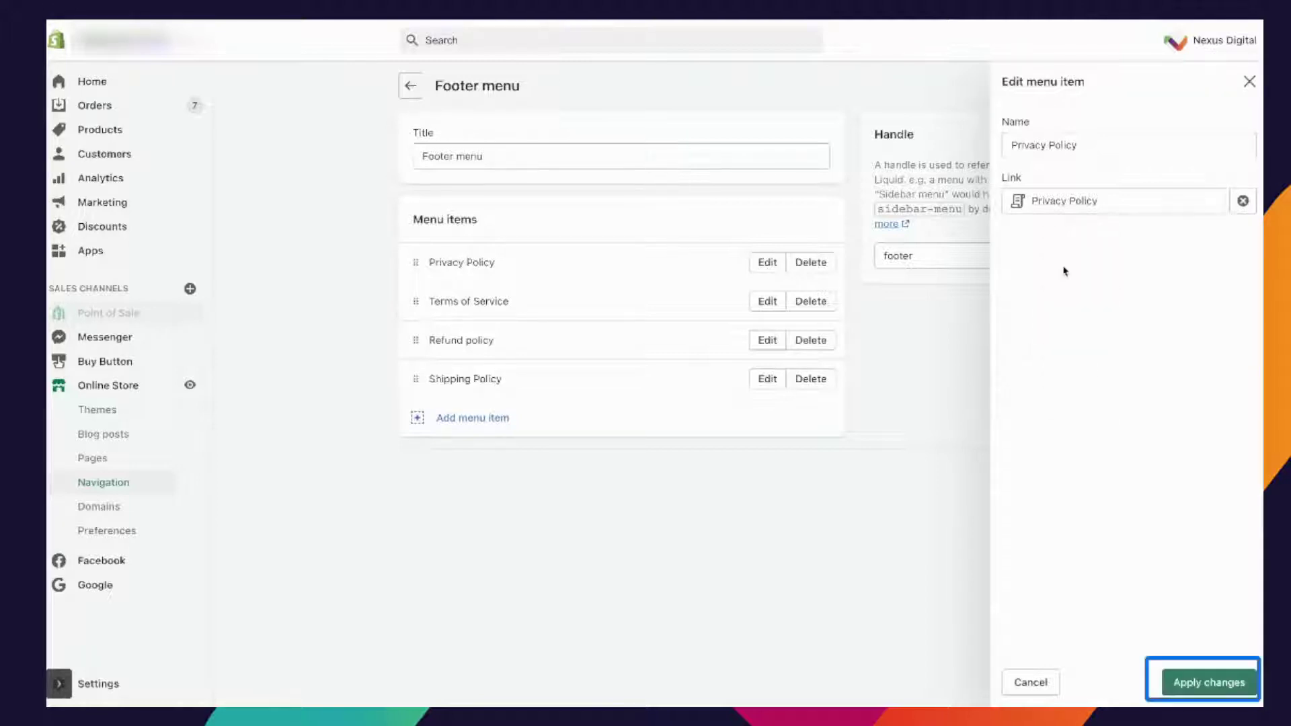
left_click(1193, 686)
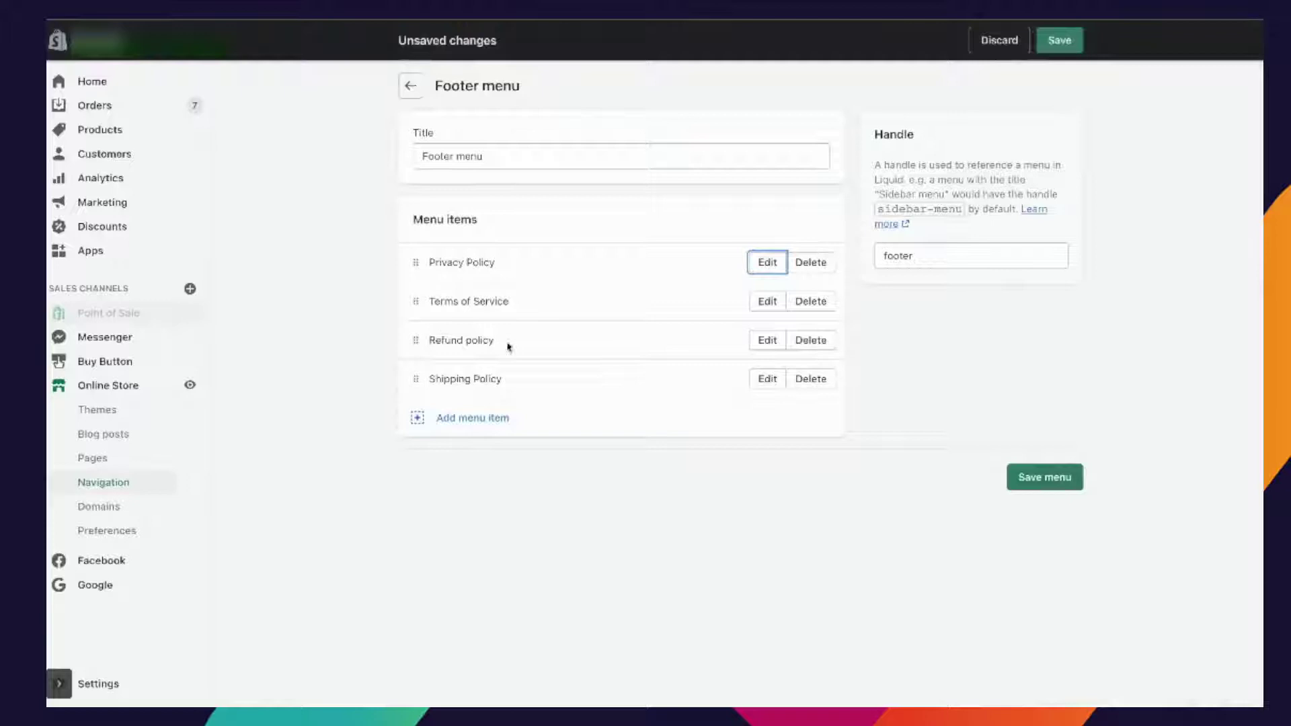
left_click(1057, 488)
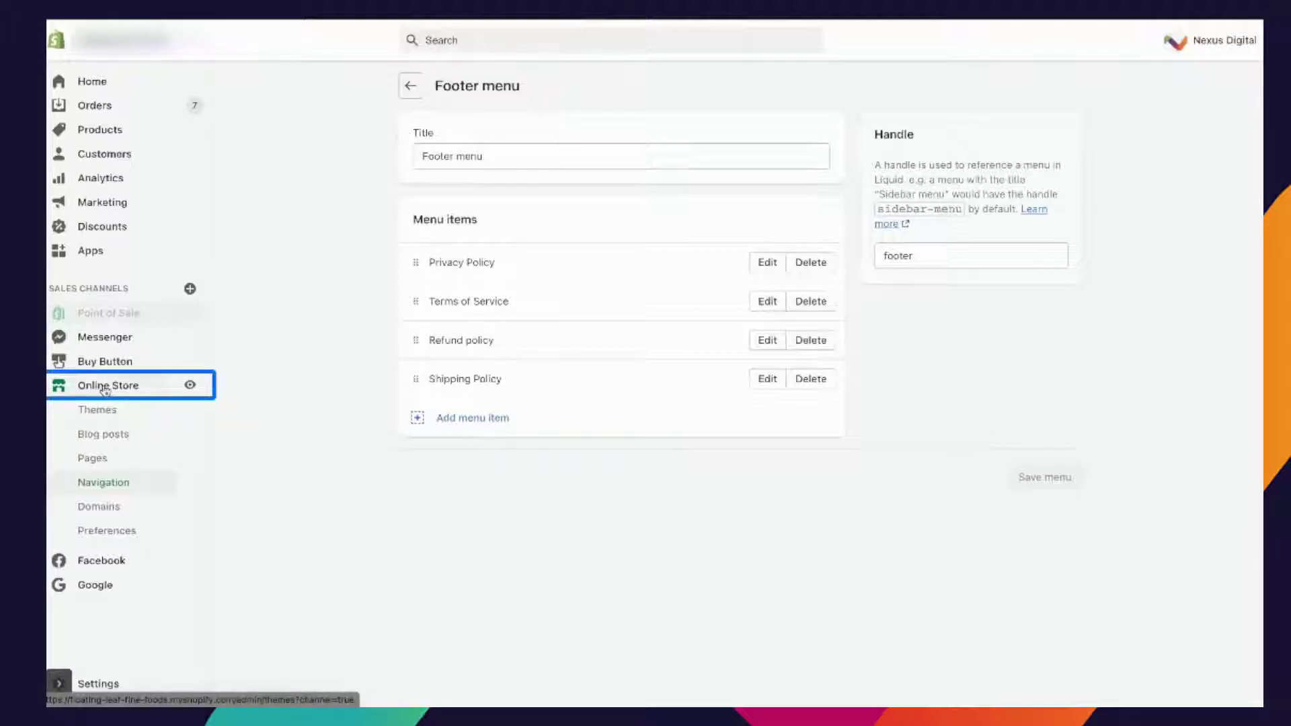
Step: Customize the live Debut theme and expand its Footer section to show the footer blocks
left_click(109, 390)
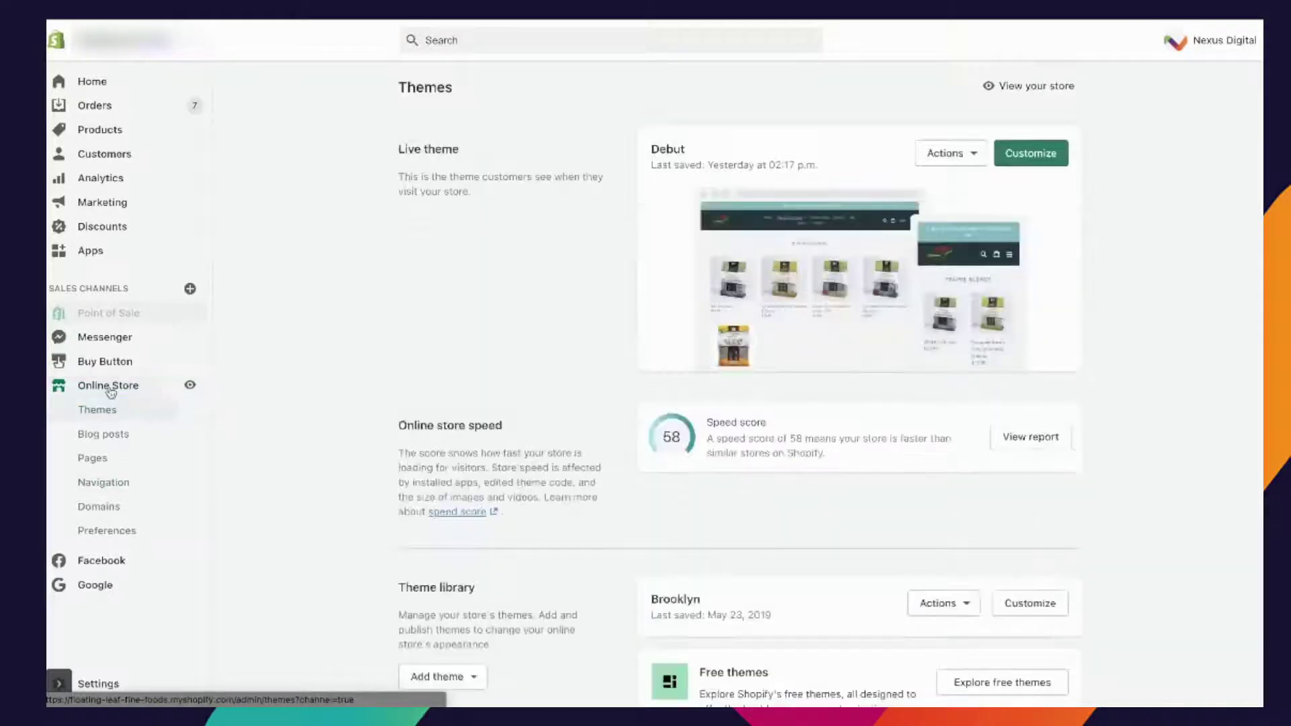
left_click(1034, 158)
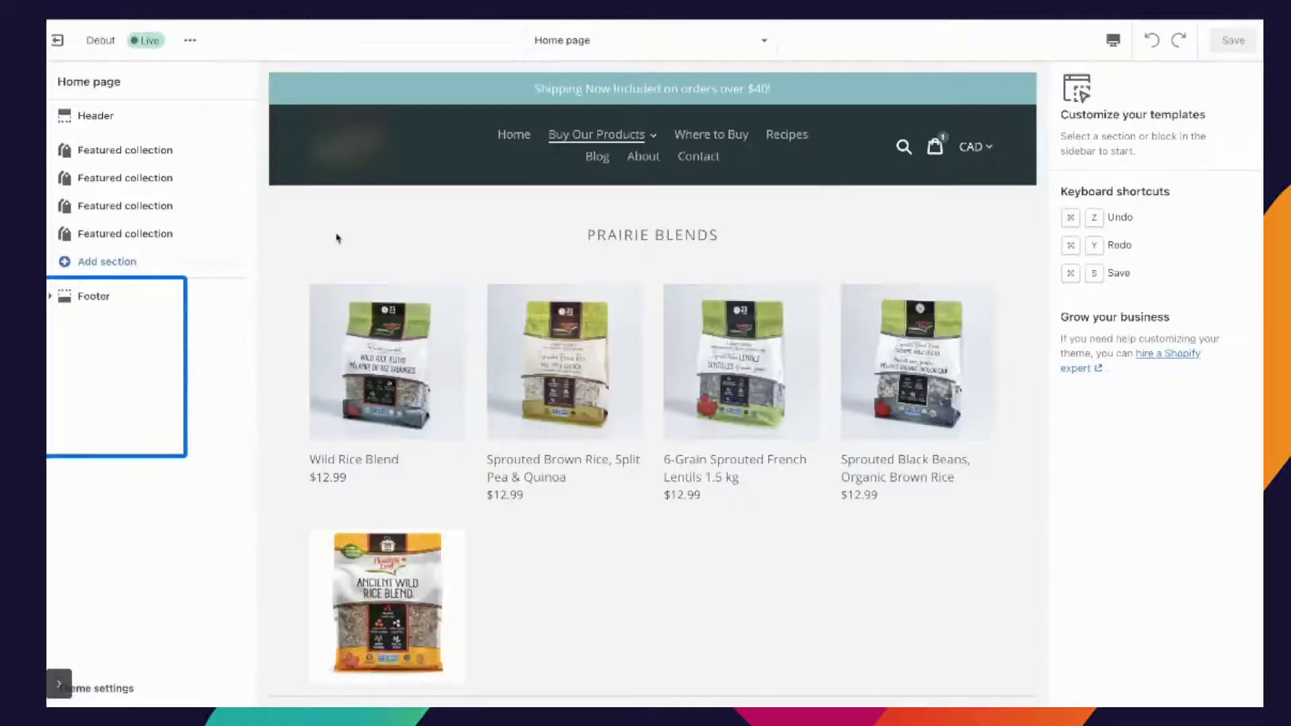
left_click(53, 295)
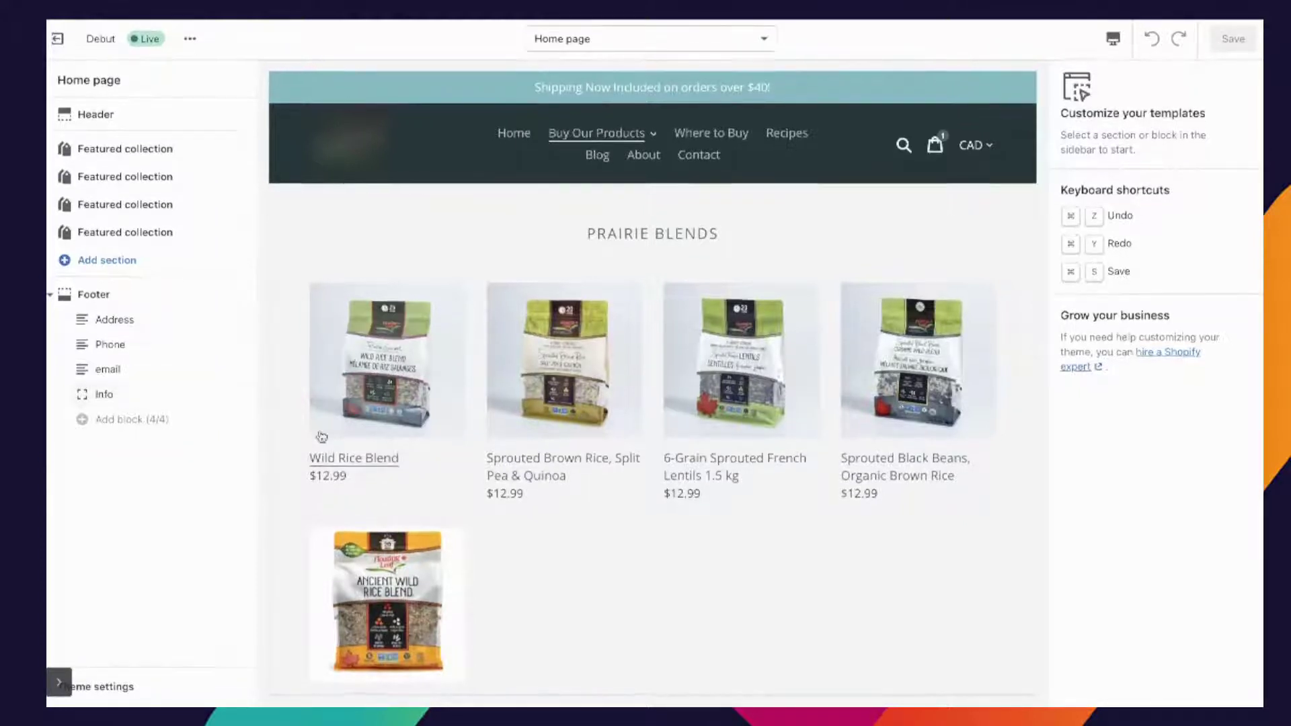
scroll(403, 440, "down", 10)
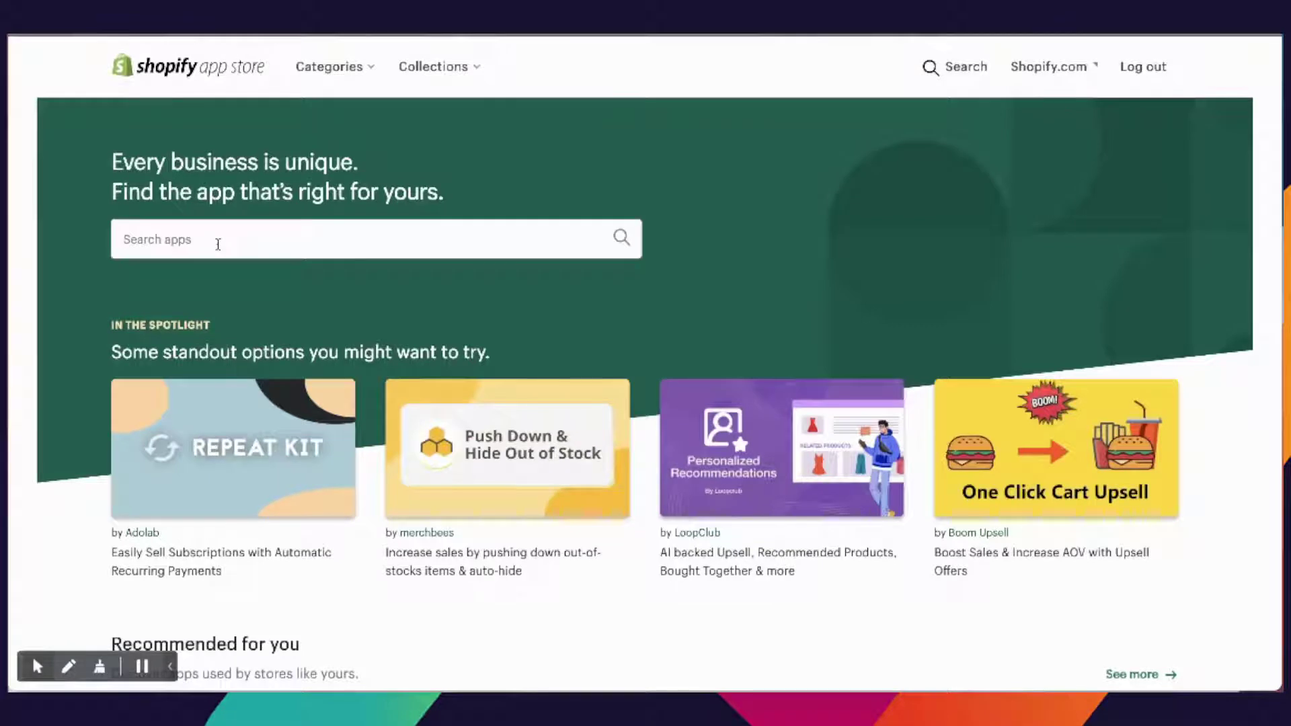
Step: Search the App Store for 'google channel' and start adding the Google channel app
type("googlr cha")
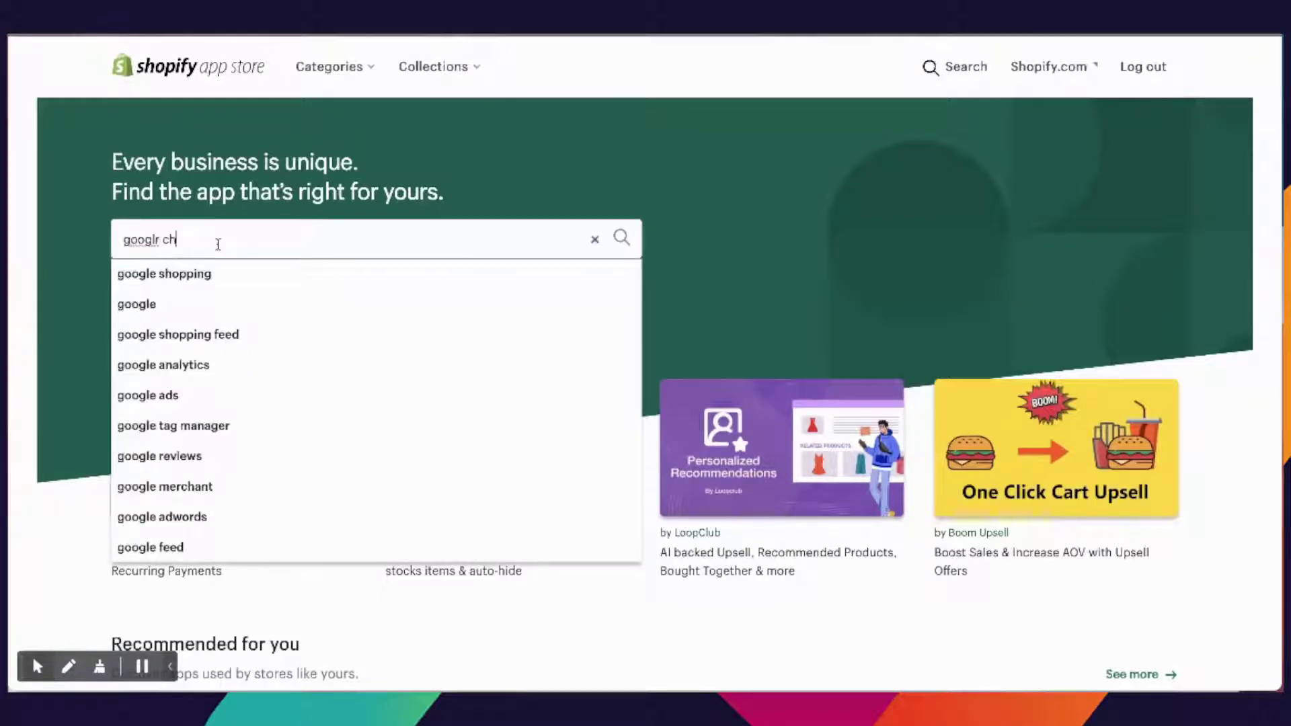
key("BackSpace")
key("BackSpace")
key("BackSpace")
key("BackSpace")
key("BackSpace")
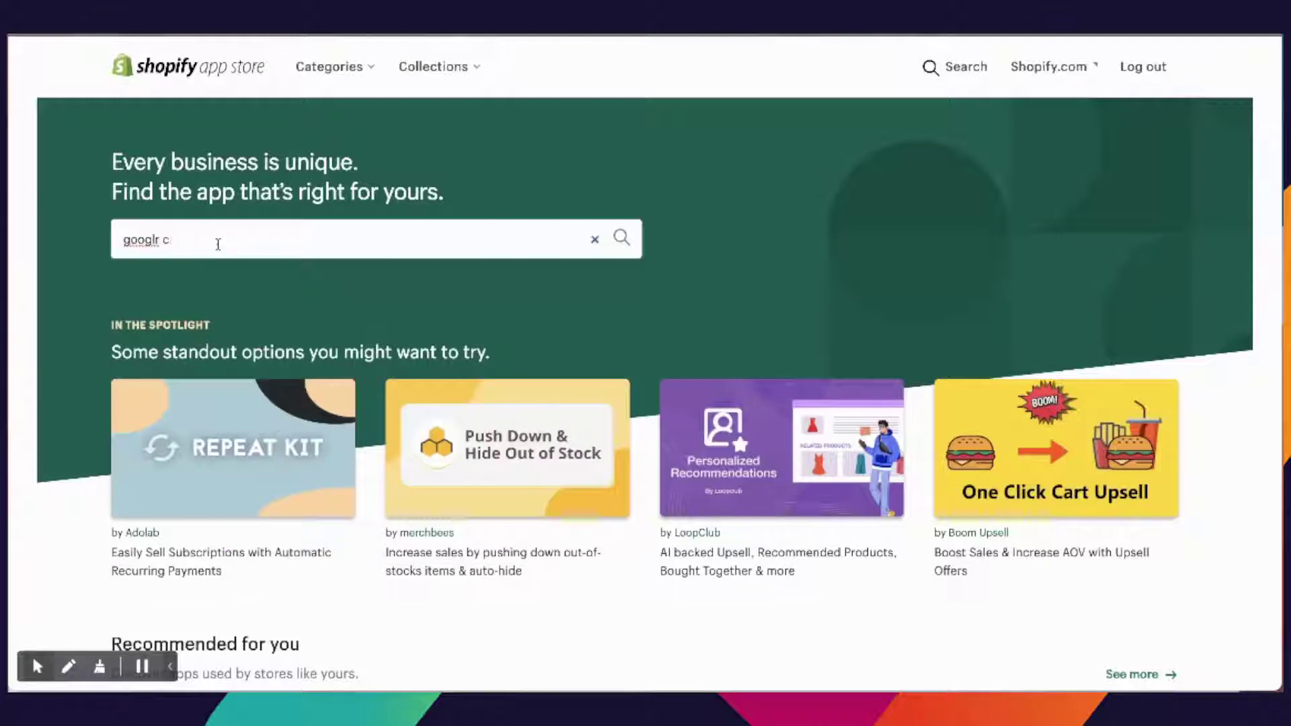
type("e ch")
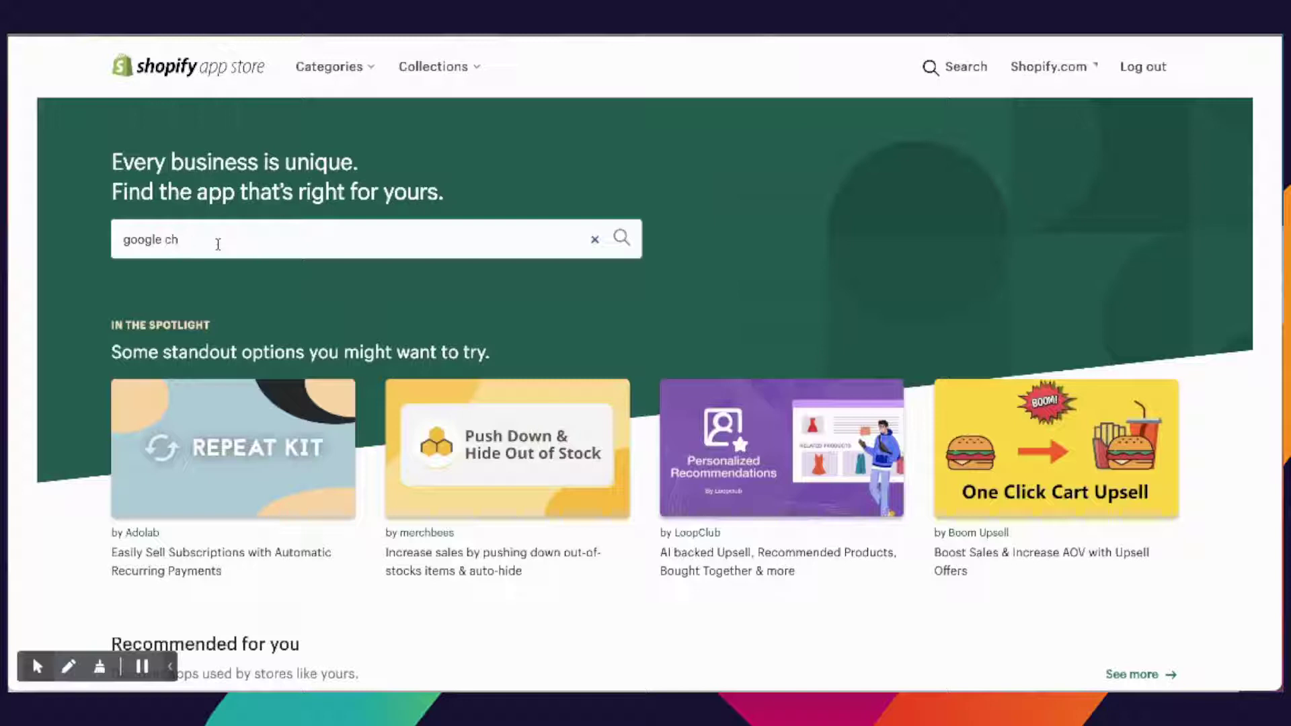
type("annel")
key("Return")
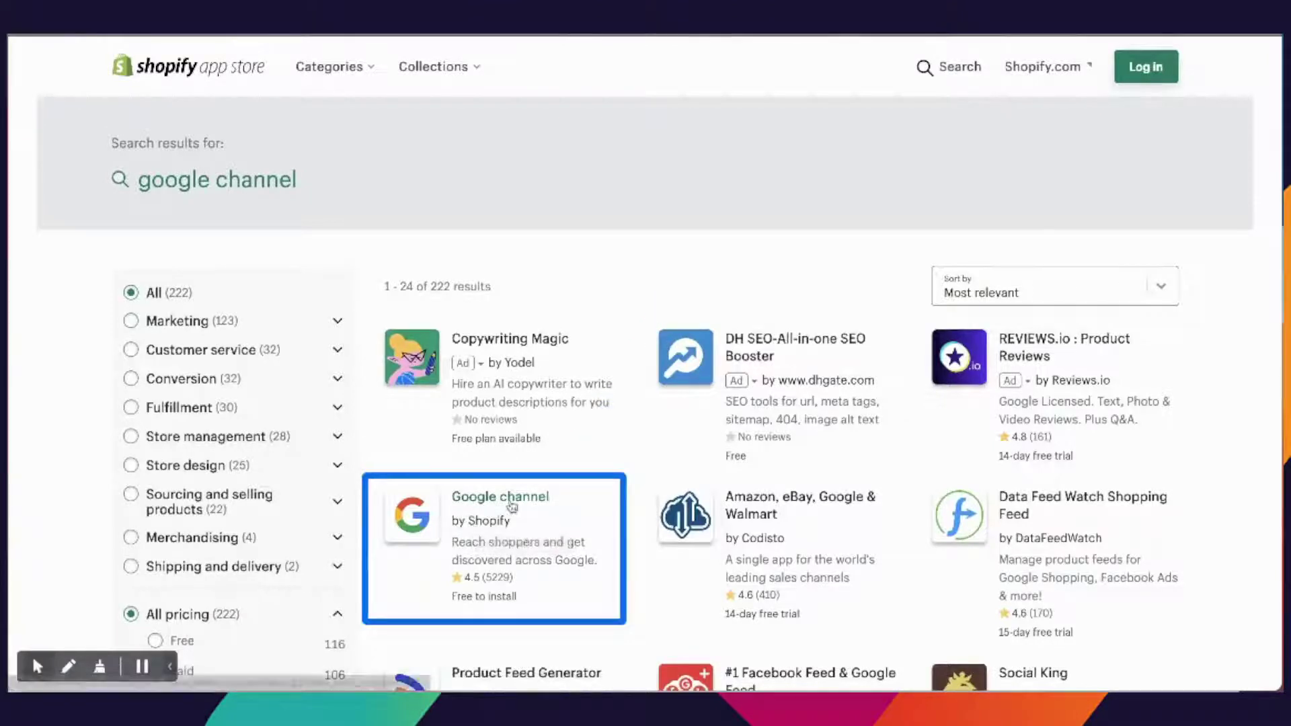
left_click(511, 504)
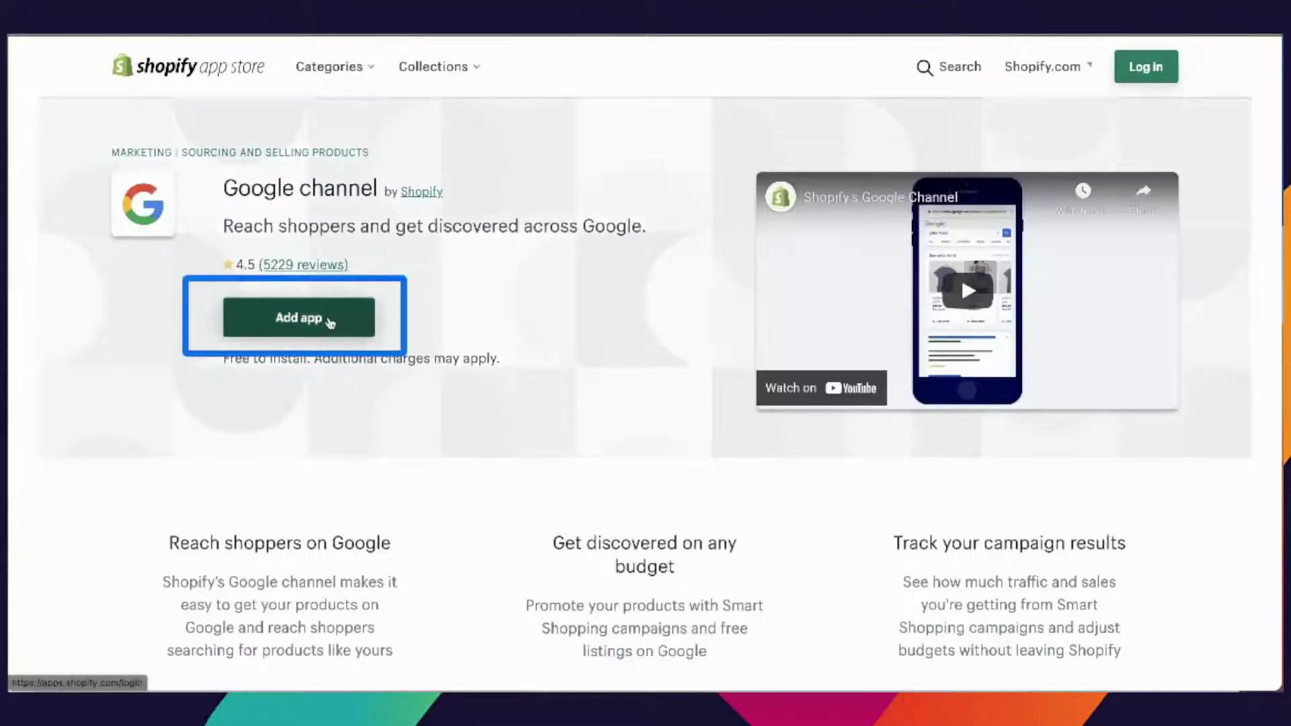
left_click(332, 320)
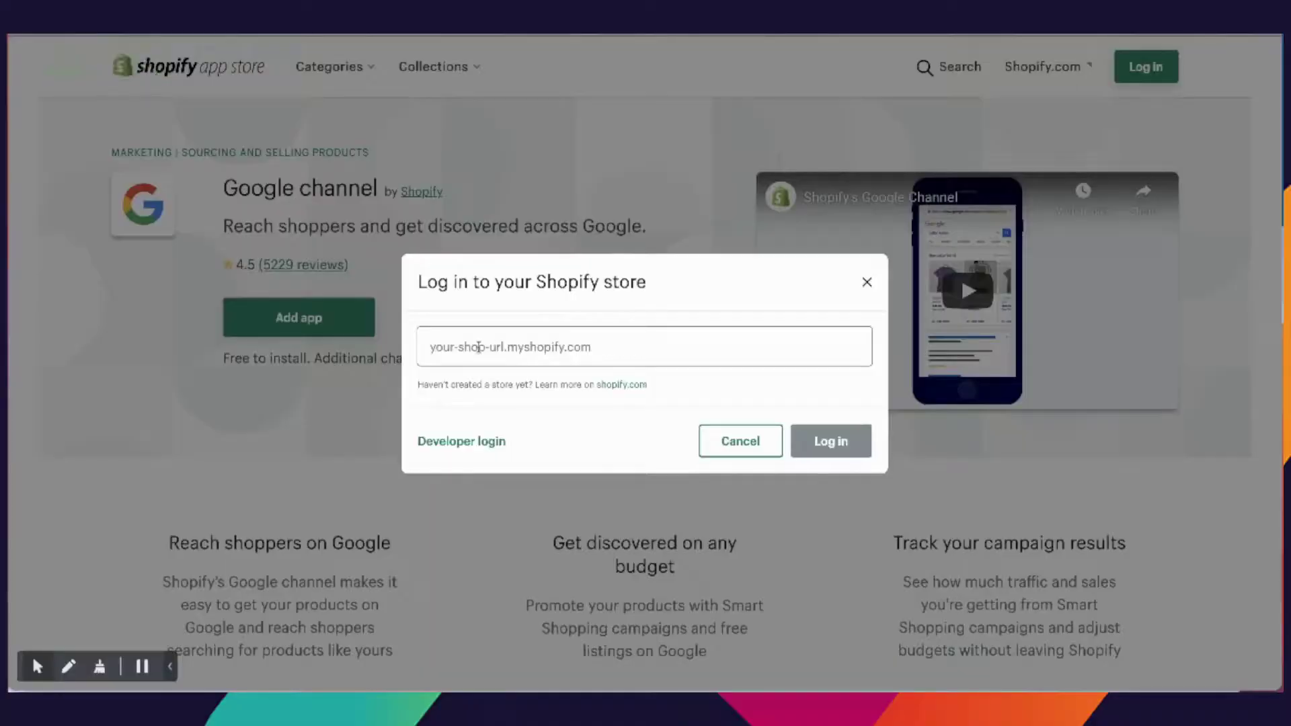
Step: Log in with the store's URL and continue with the store's account
key("ctrl+v")
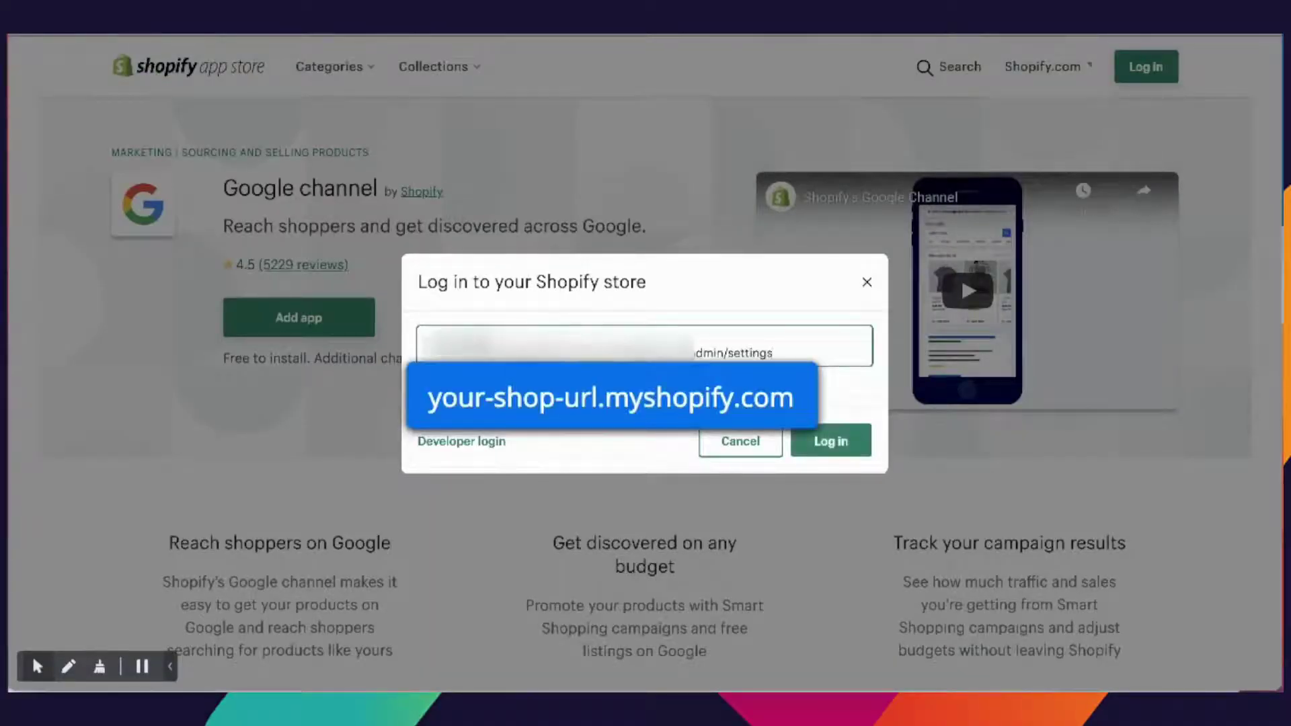
triple_click(794, 352)
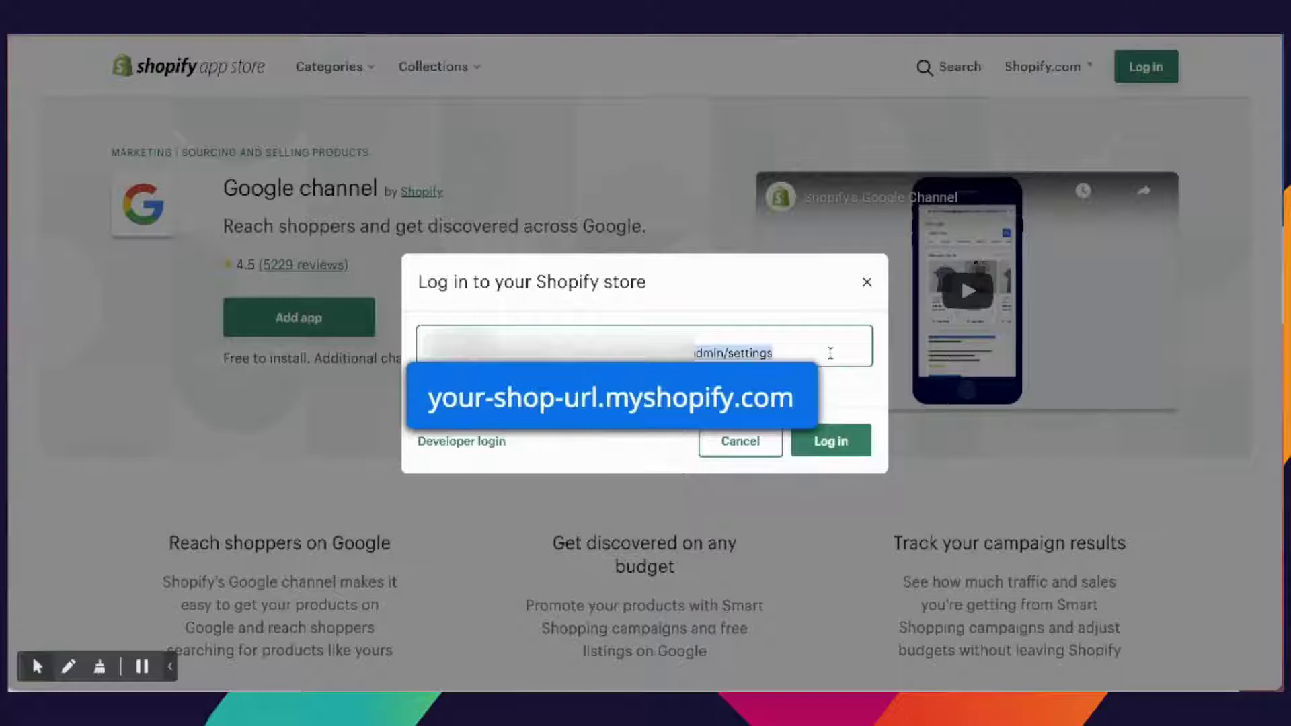
key("BackSpace")
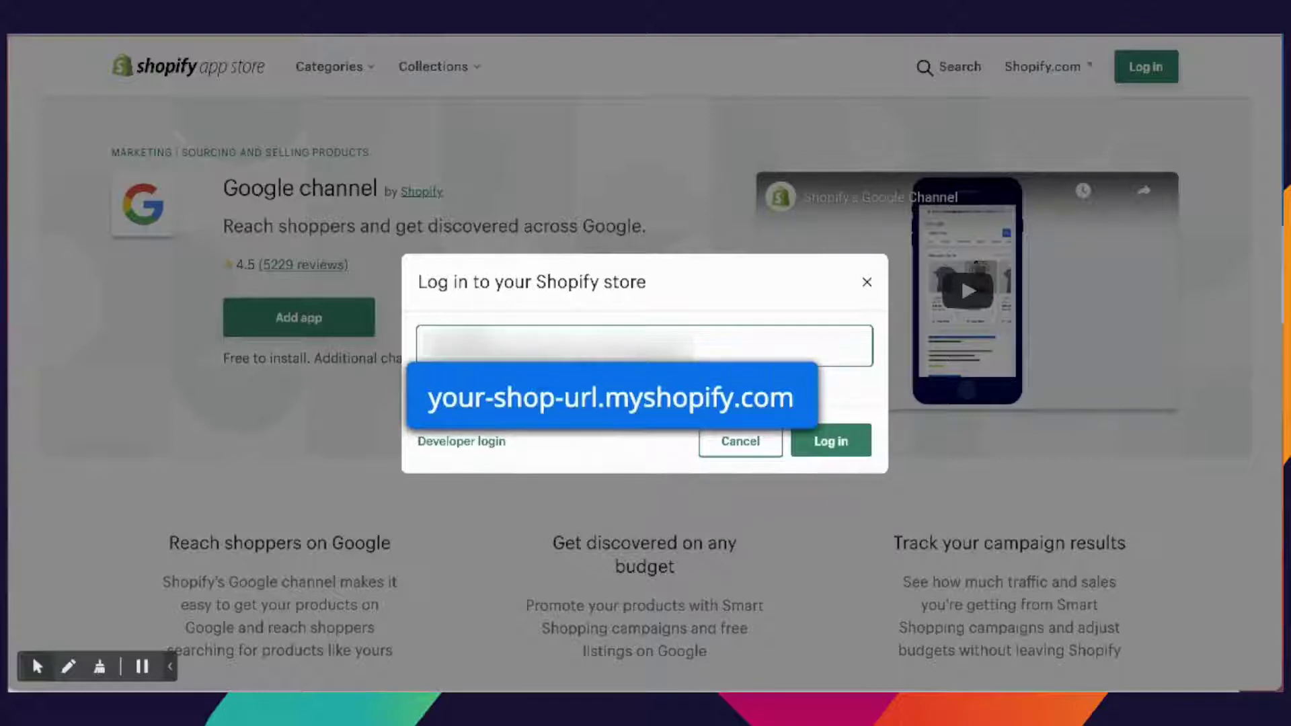
left_click(831, 447)
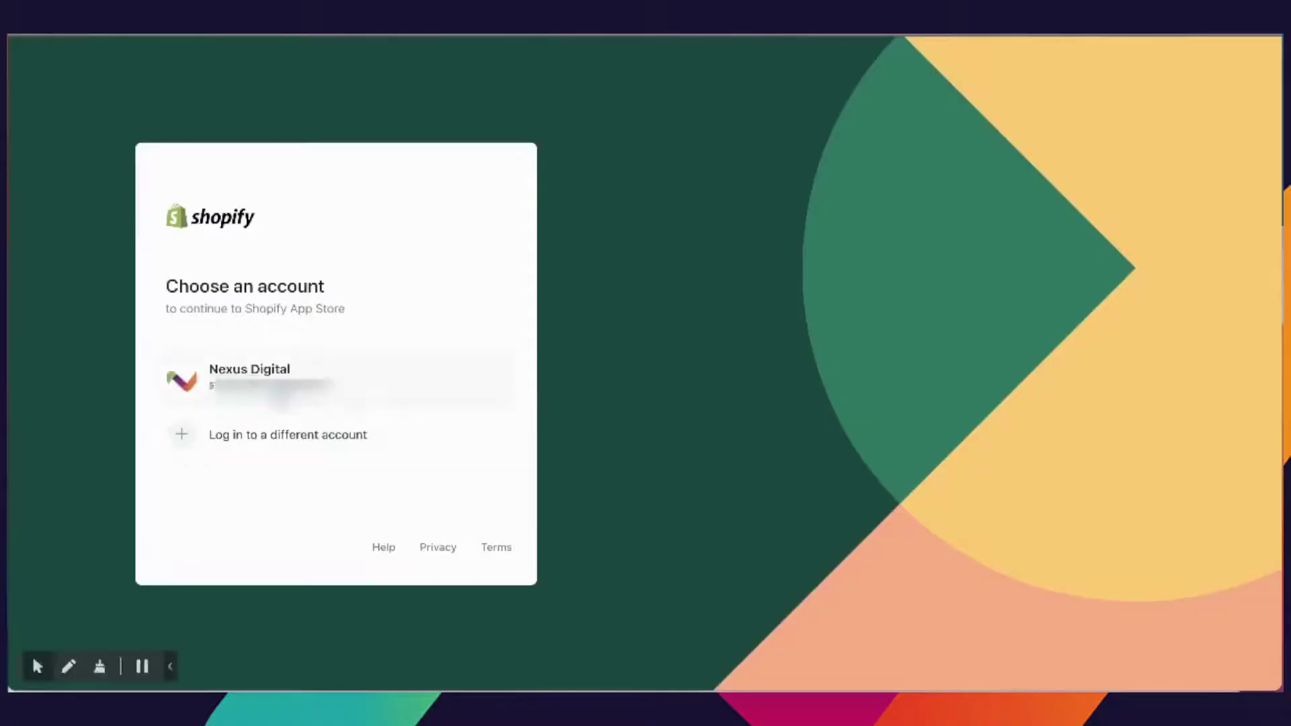
left_click(412, 369)
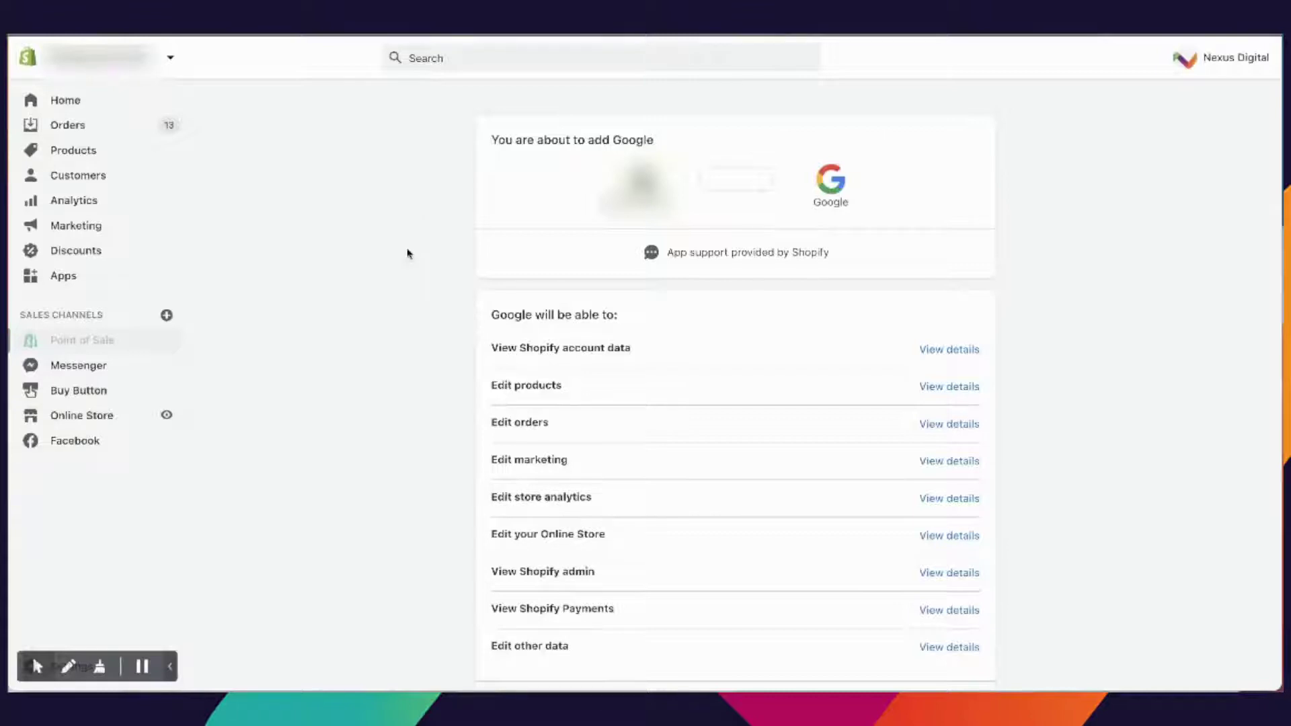
Step: Approve the permissions and add Google as a sales channel
scroll(406, 253, "down", 3)
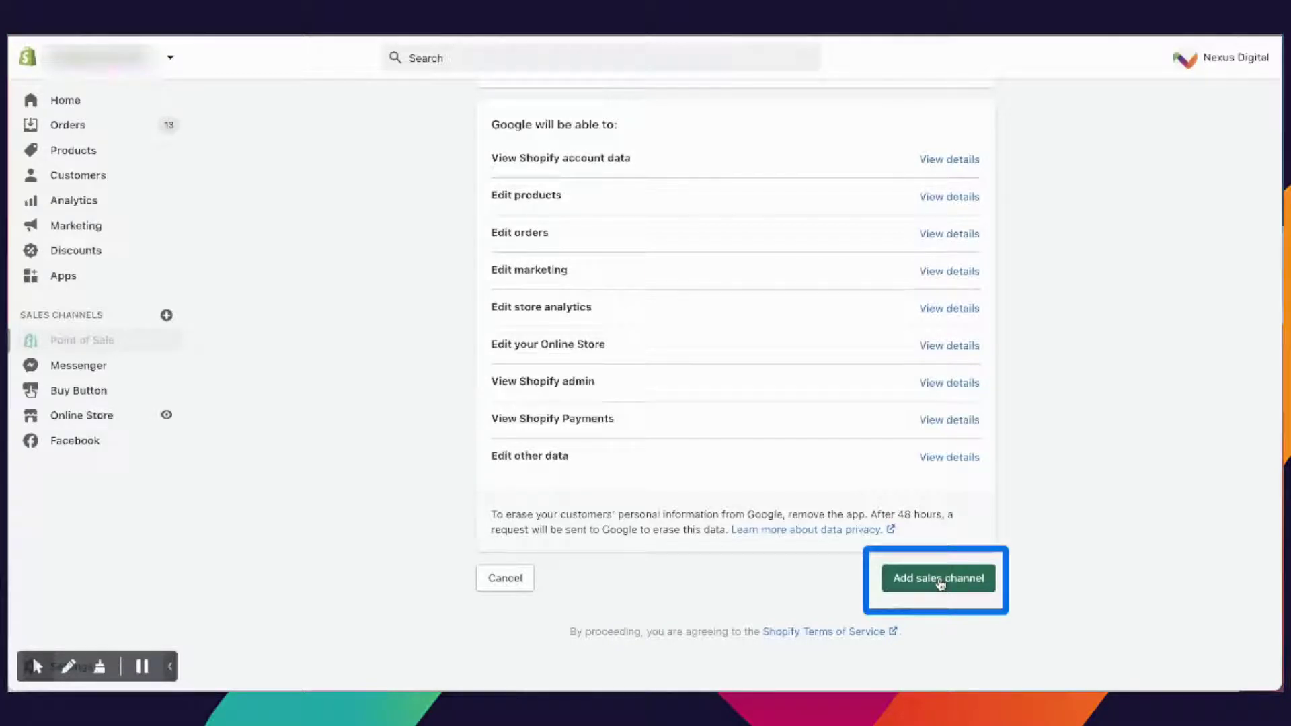
left_click(940, 583)
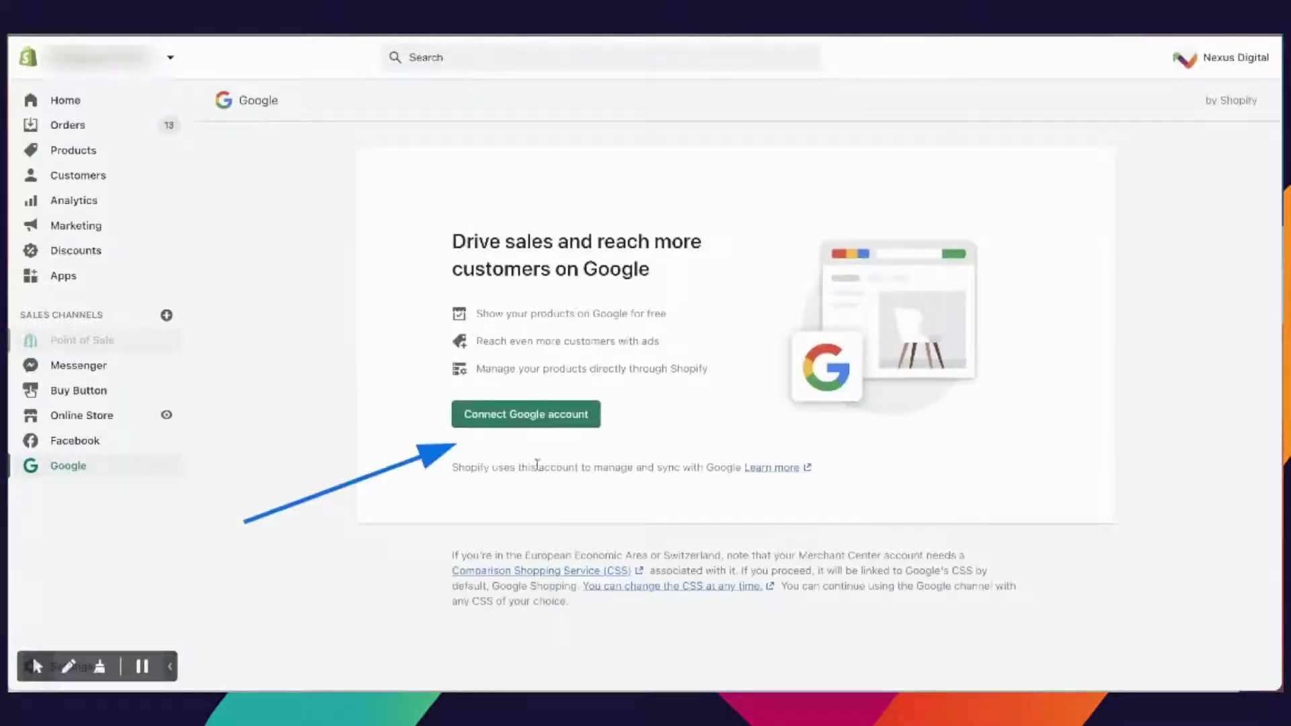
Step: Connect a Google account and allow the Google channel access to it
left_click(507, 414)
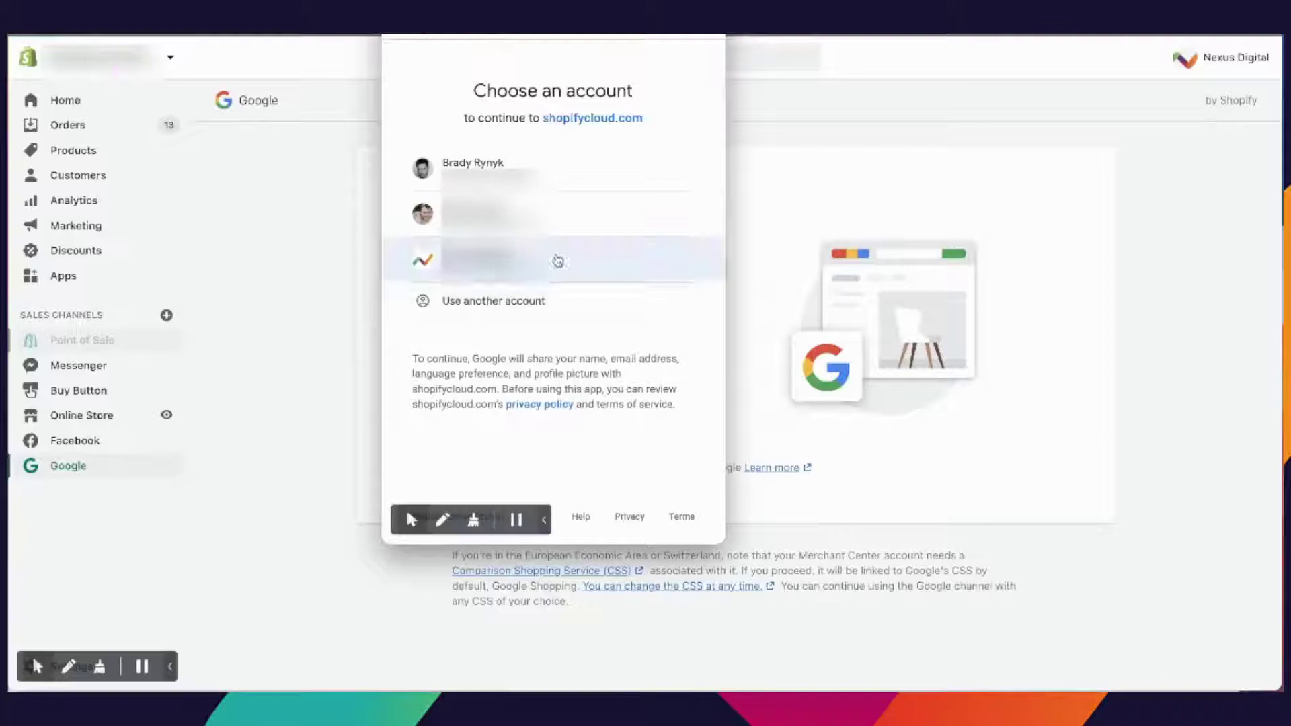
left_click(571, 262)
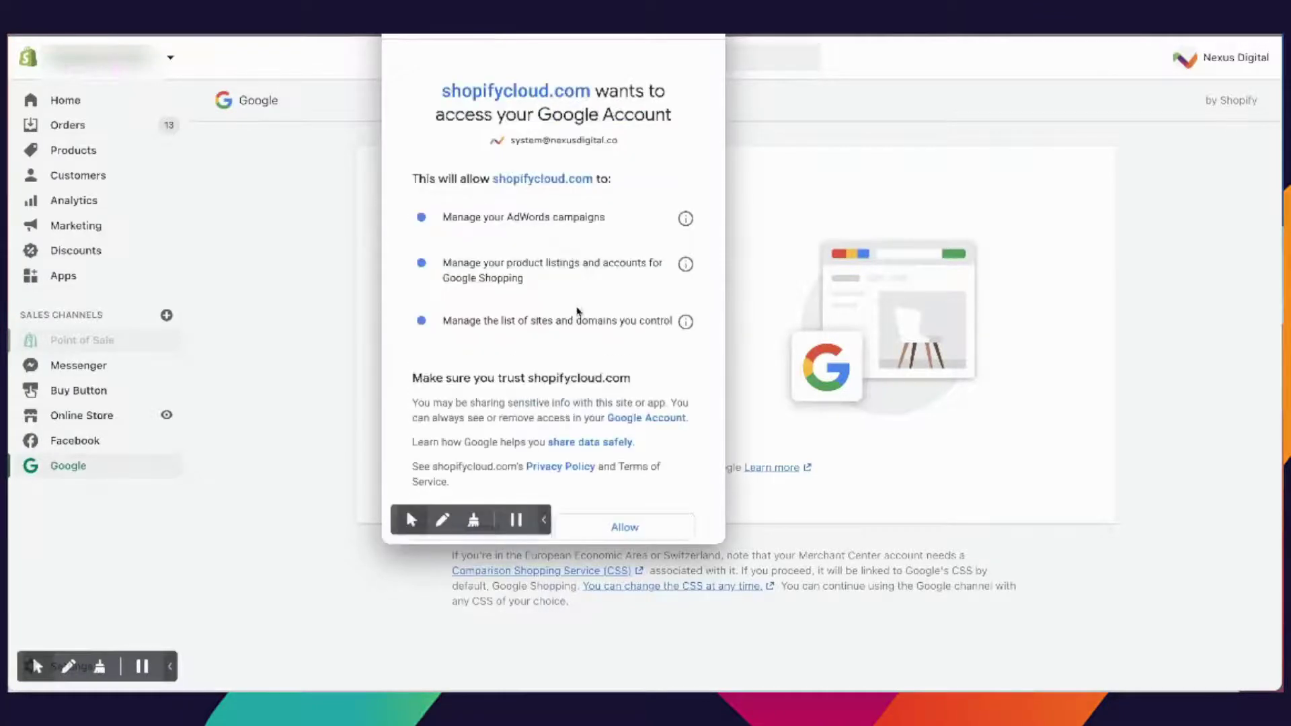
scroll(576, 312, "down", 2)
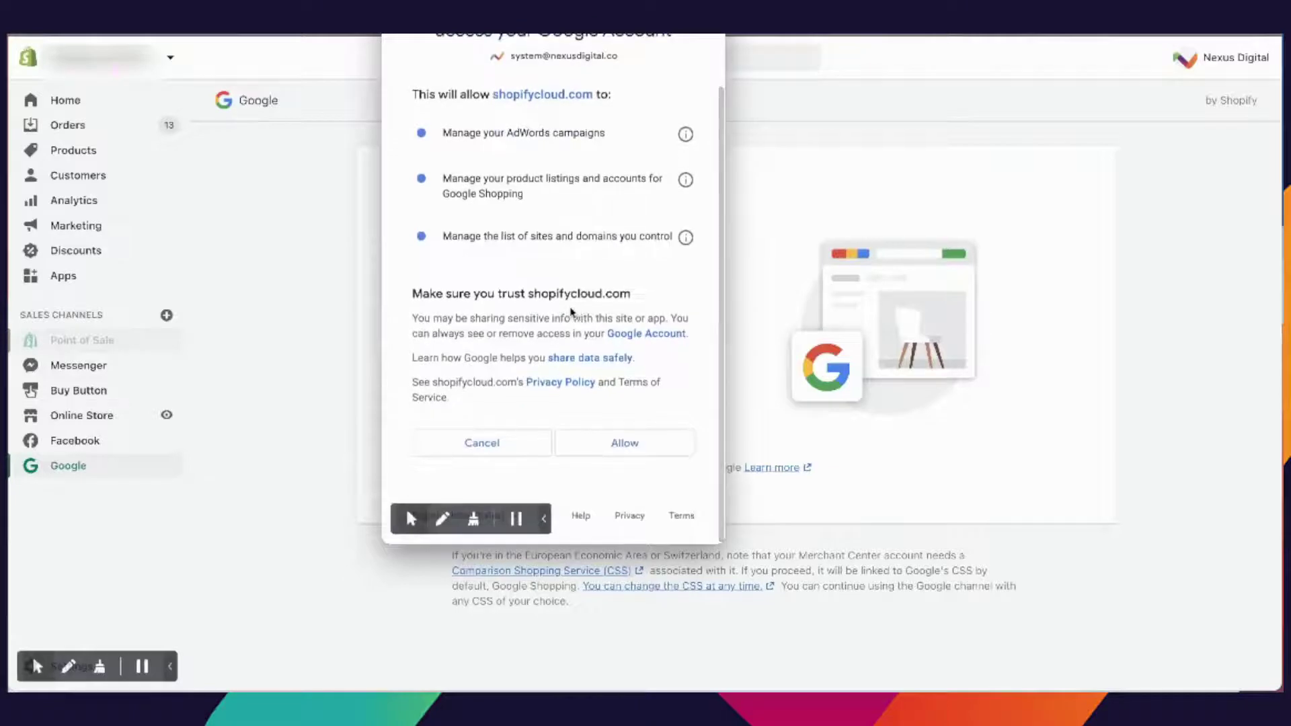
left_click(615, 450)
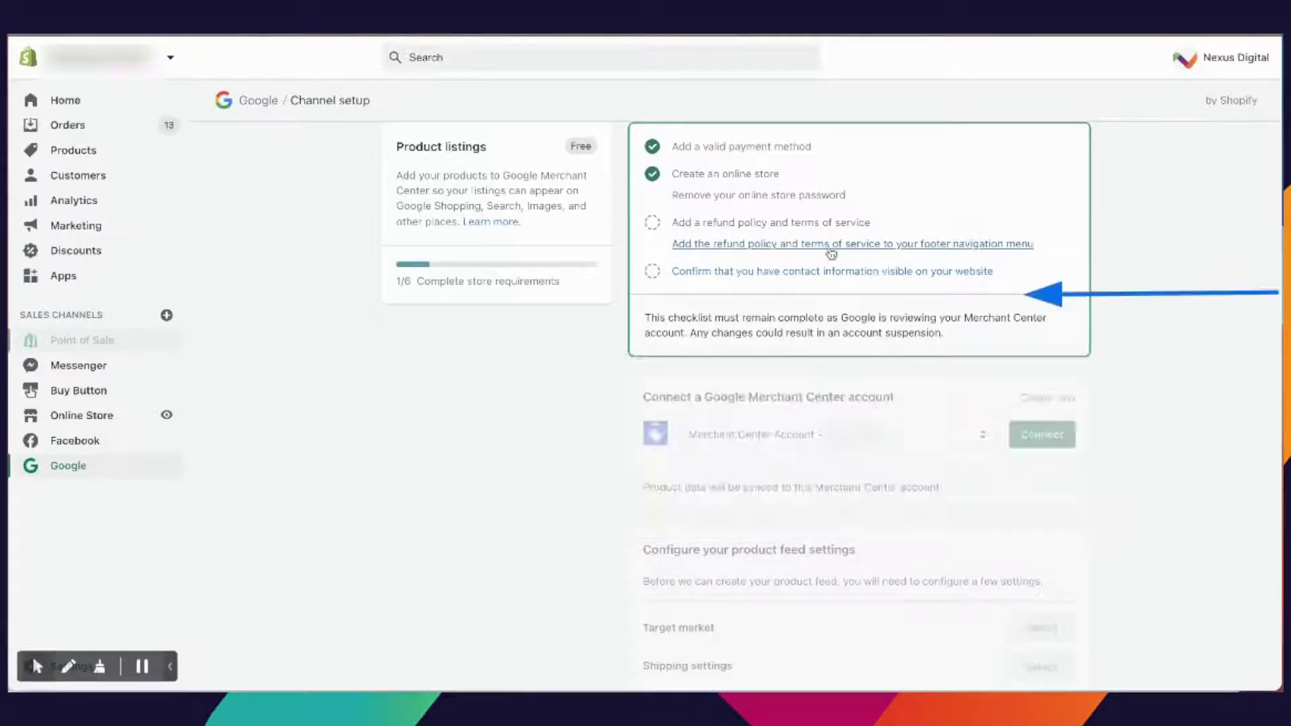
Step: Add policy pages to the footer and confirm physical address, phone number and email as contact methods
left_click(830, 247)
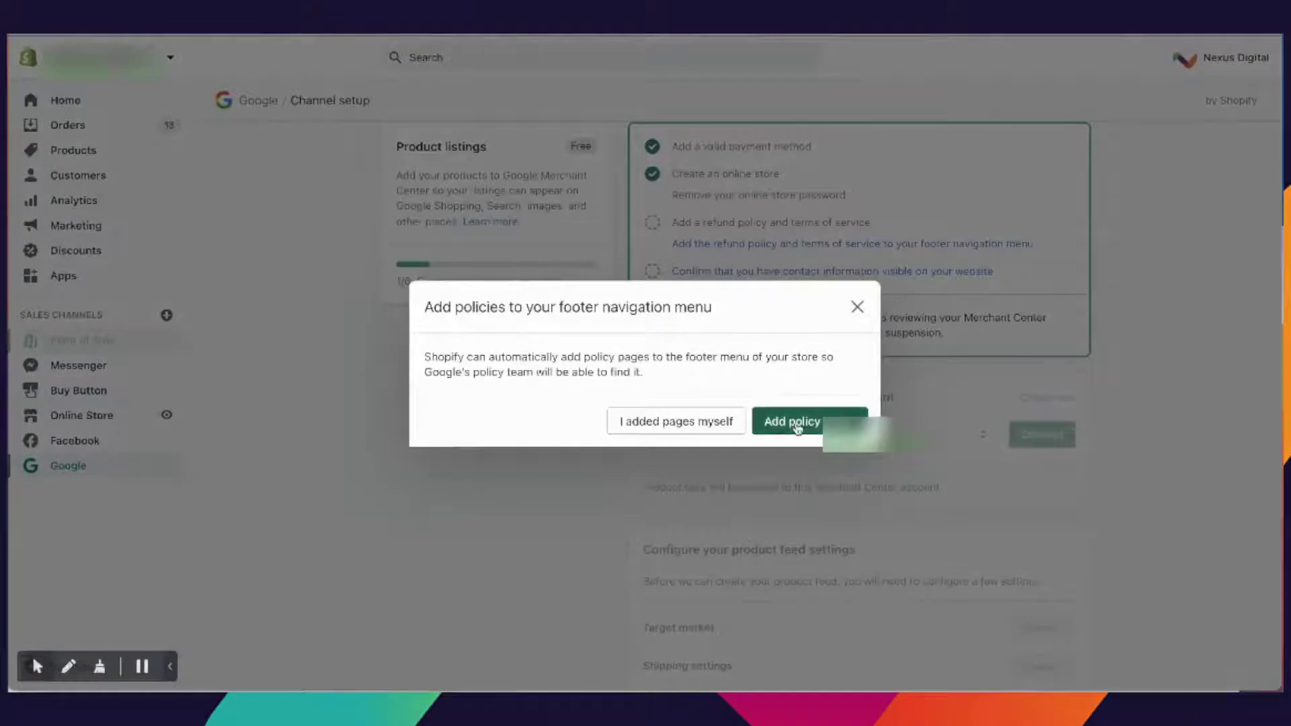
left_click(797, 426)
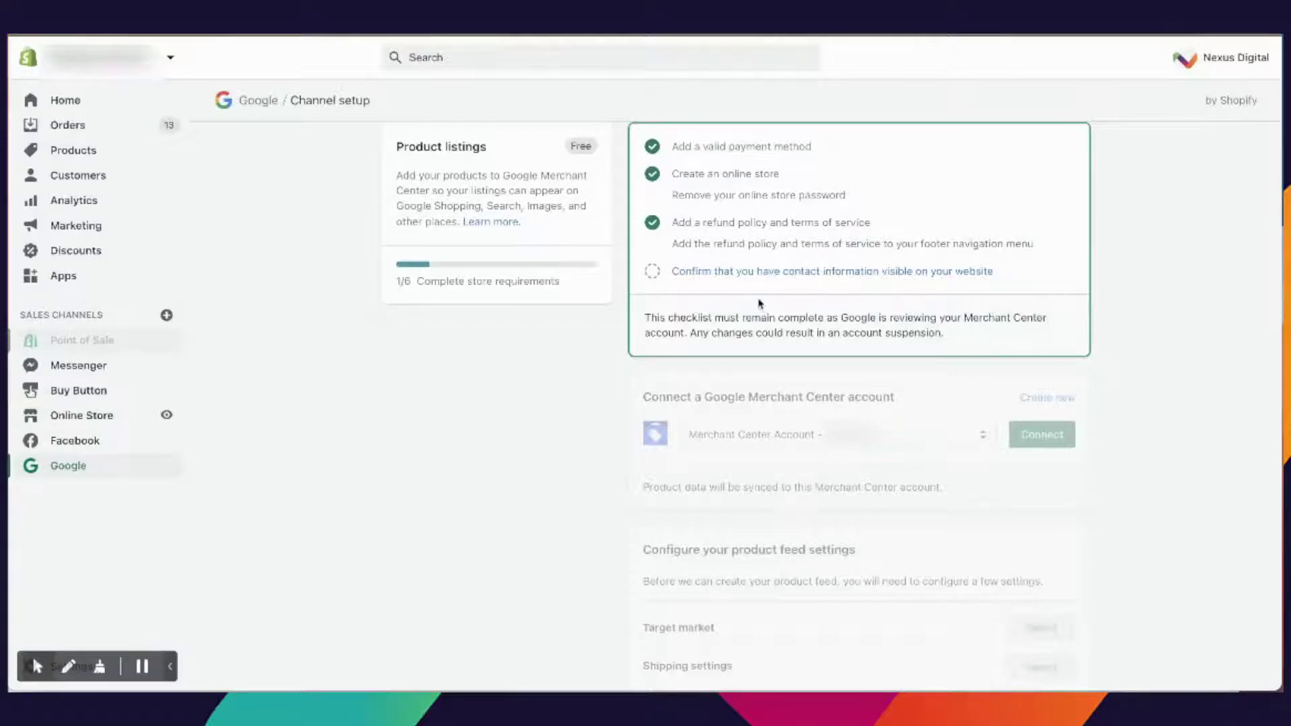
left_click(742, 280)
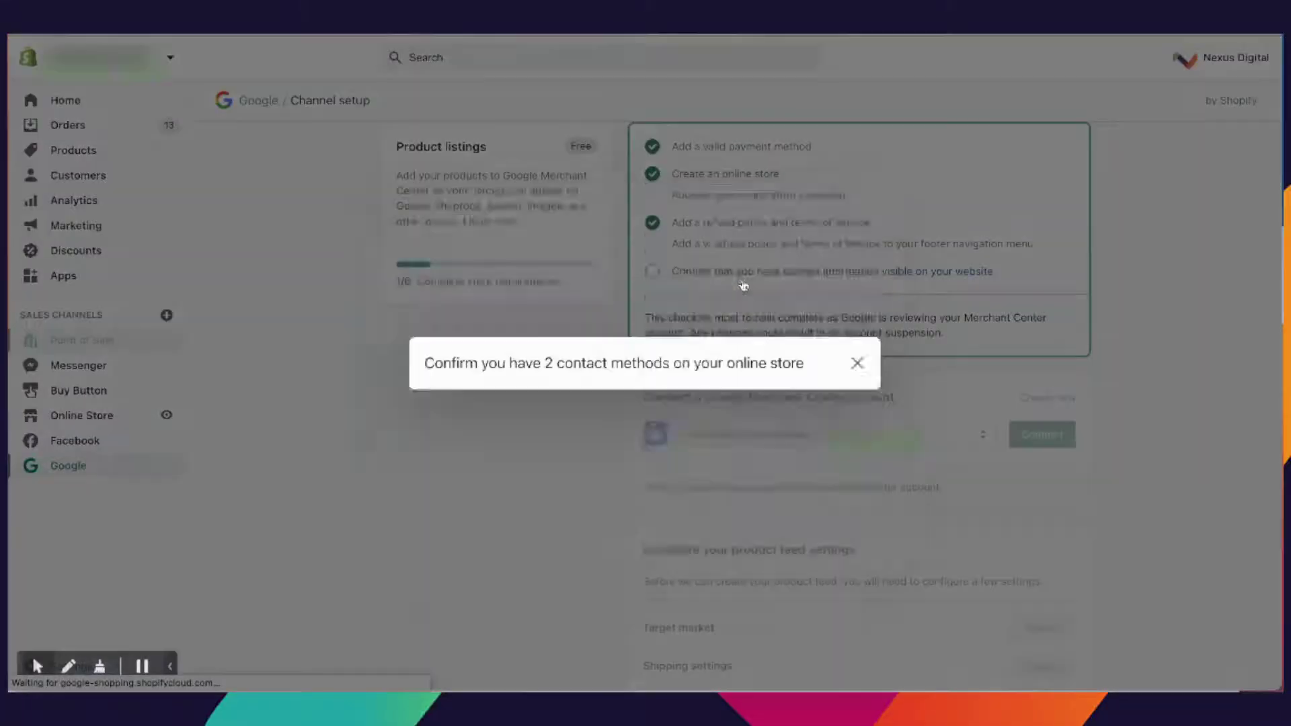
left_click(432, 351)
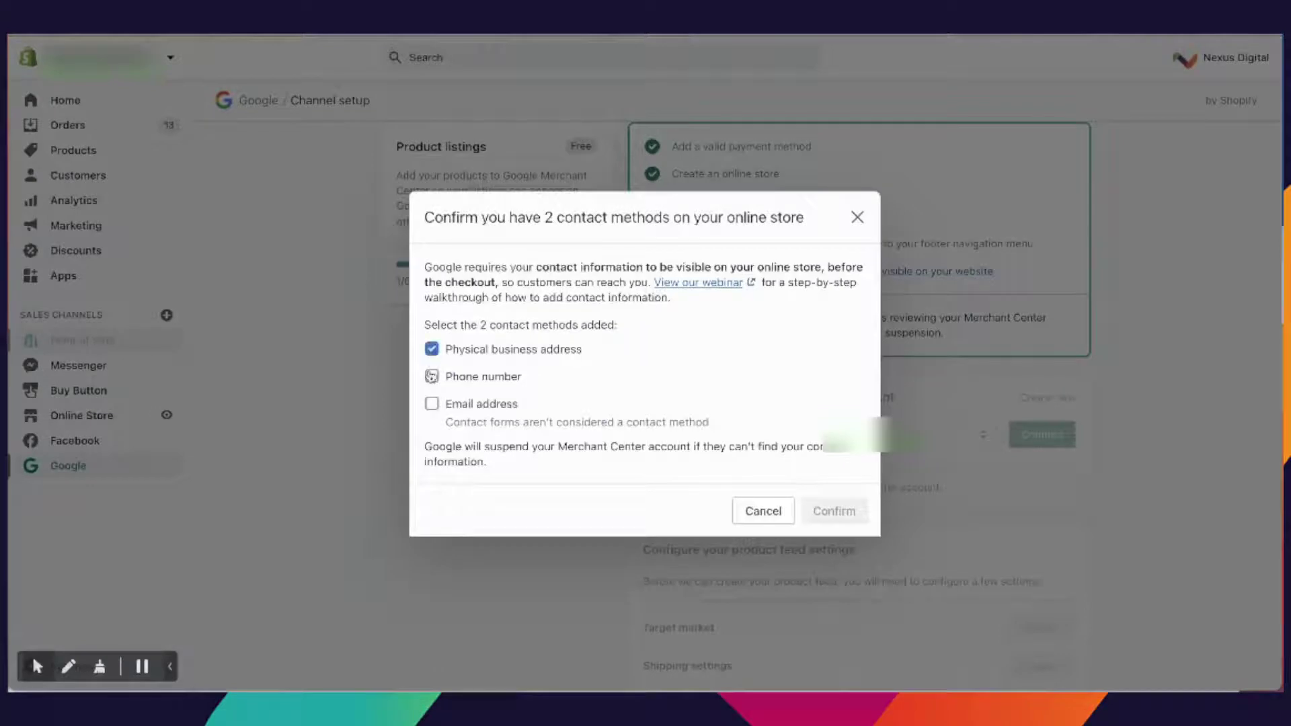
left_click(431, 377)
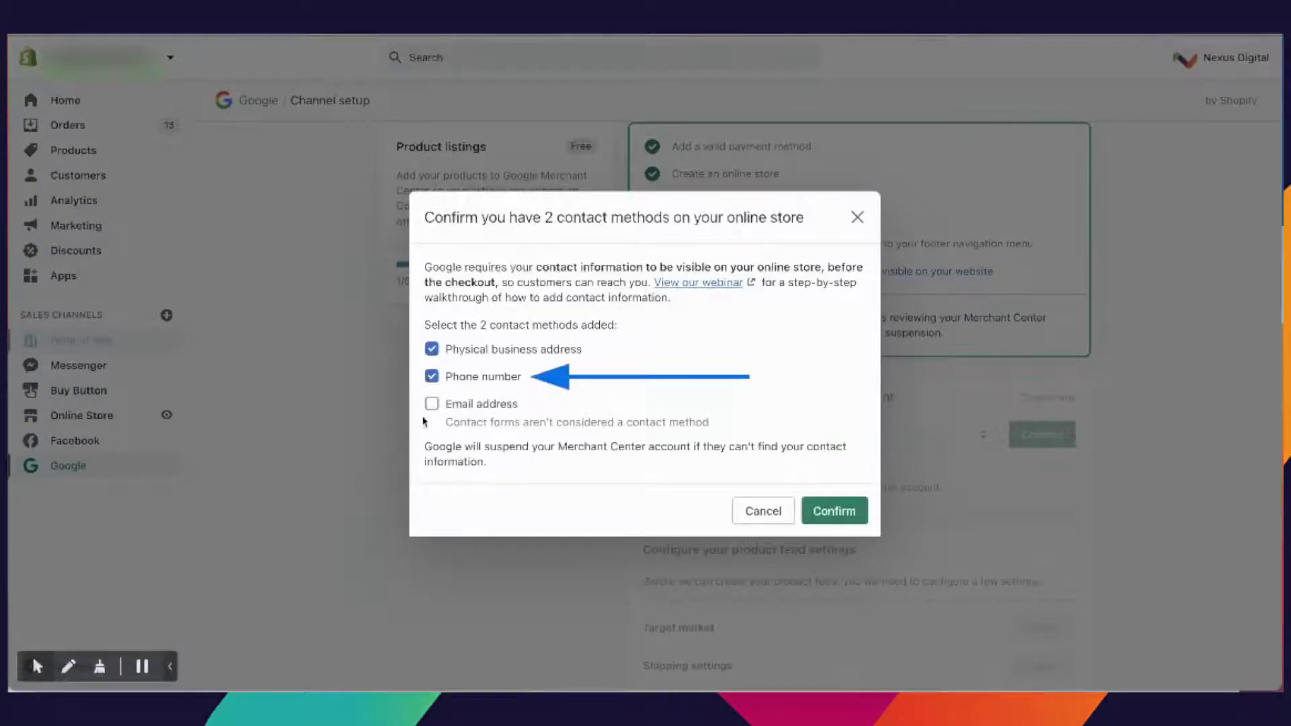
left_click(431, 404)
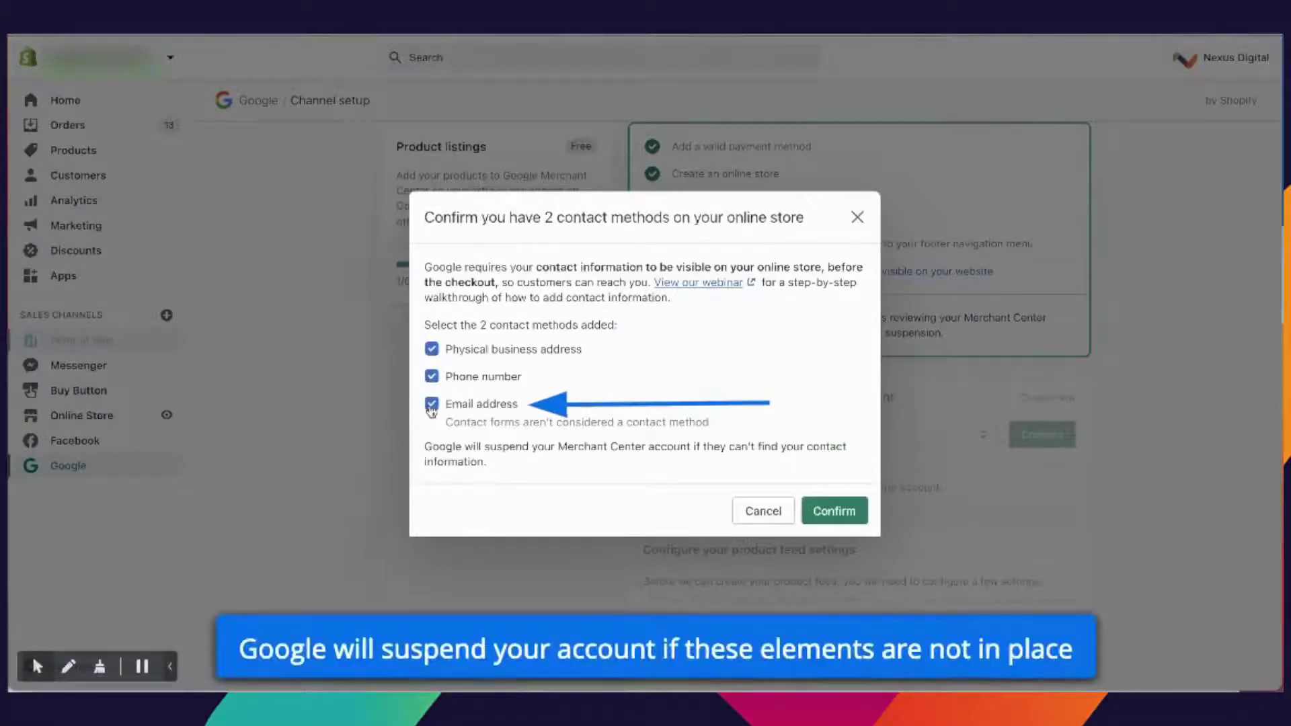
left_click(833, 512)
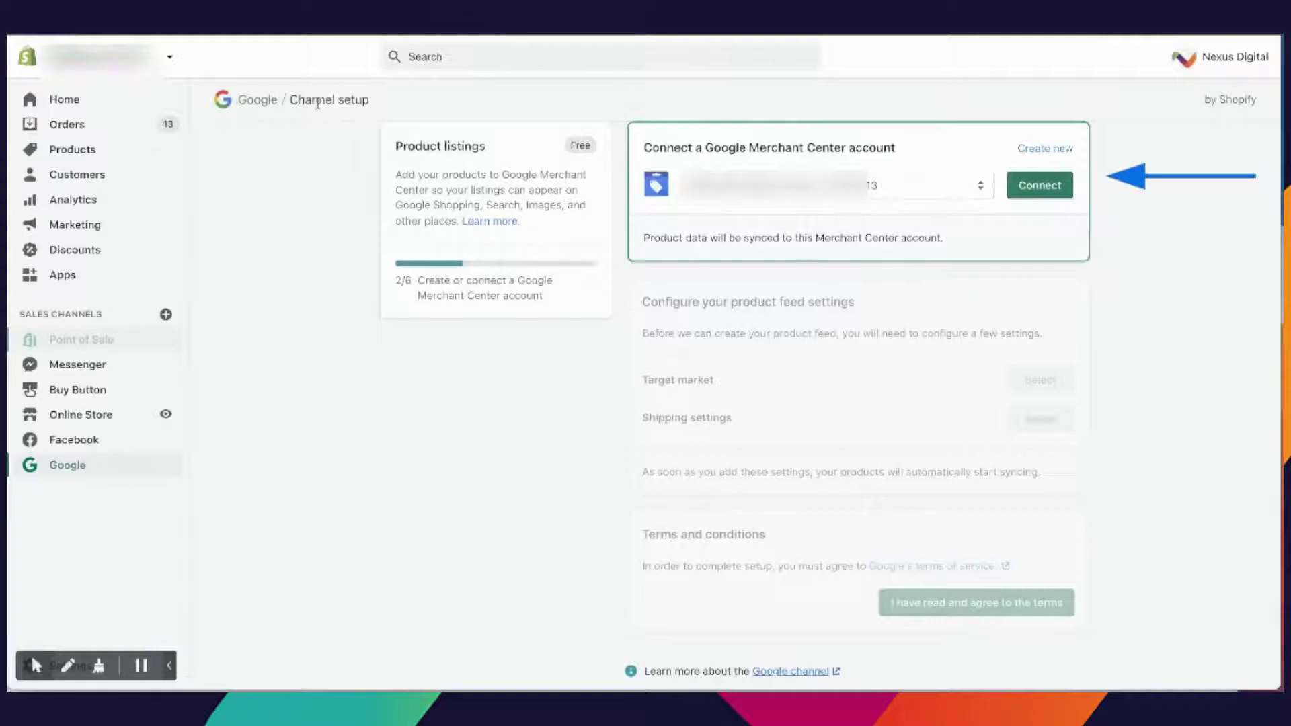
Step: Connect a newly created Merchant Center account and save Canada, English as the target market
left_click(1050, 150)
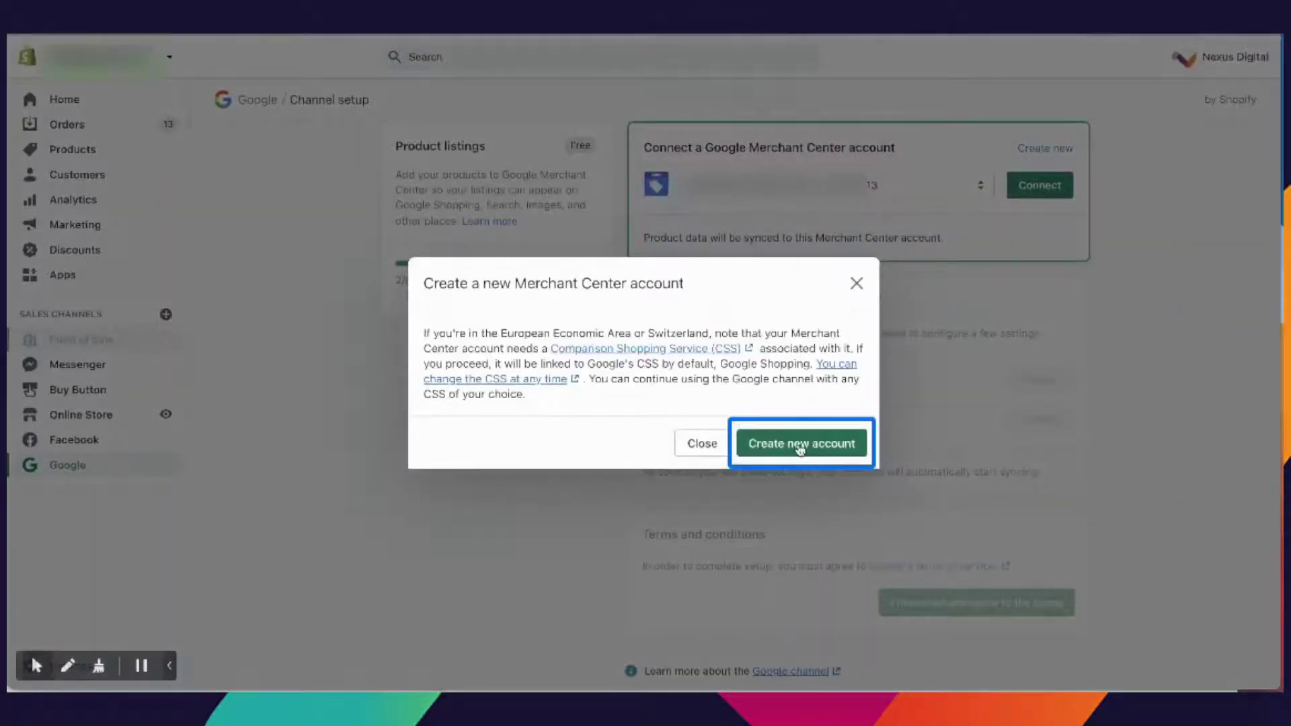
left_click(800, 444)
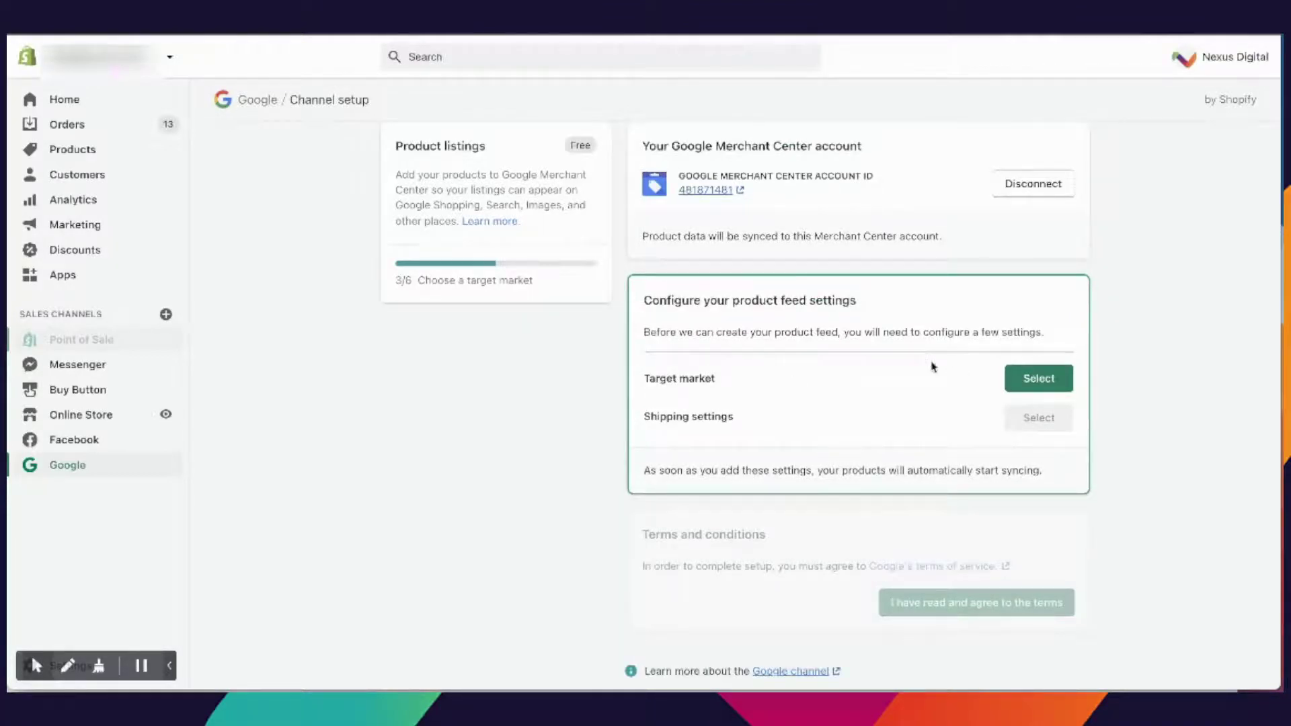
left_click(1041, 382)
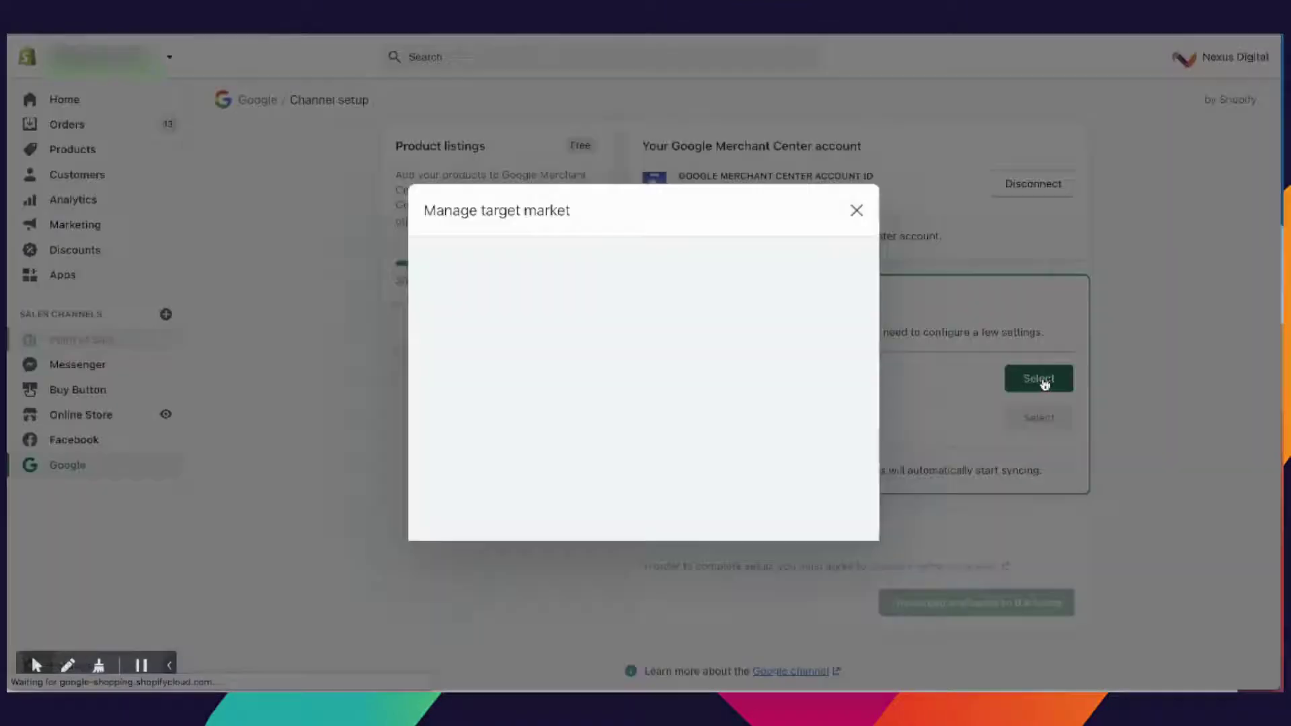
left_click(575, 358)
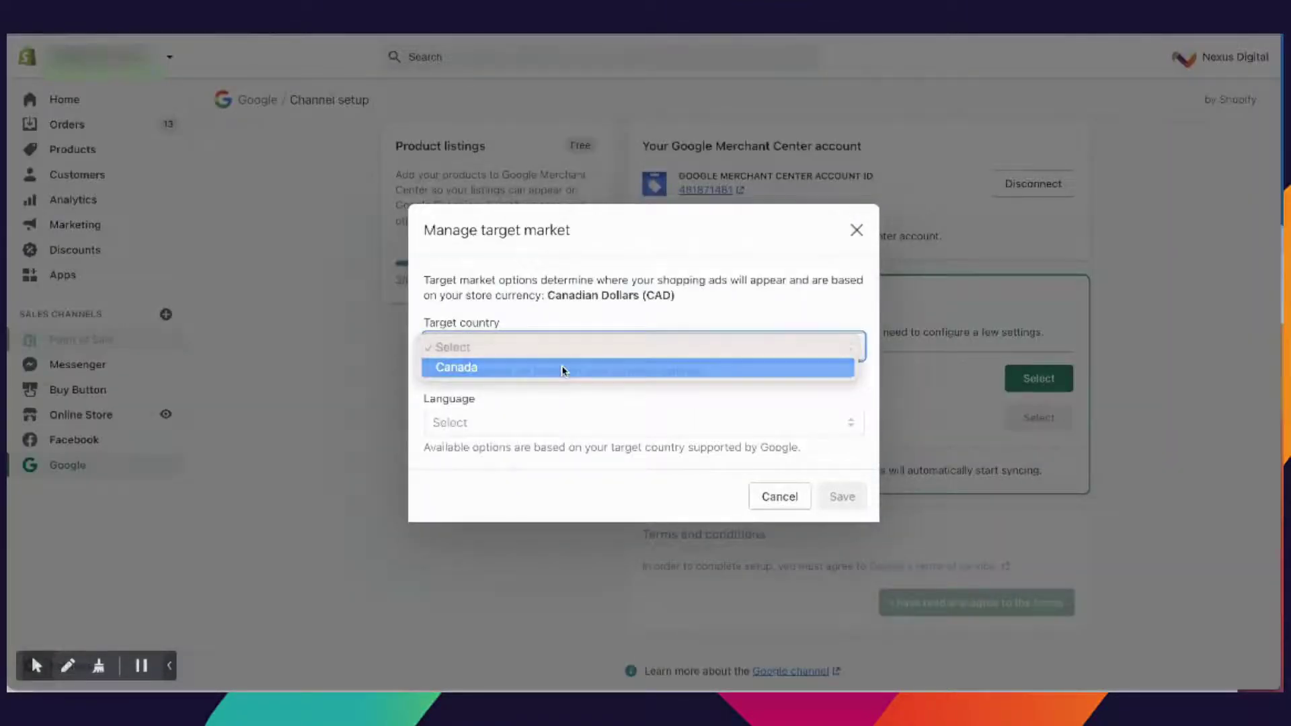
left_click(563, 367)
left_click(556, 430)
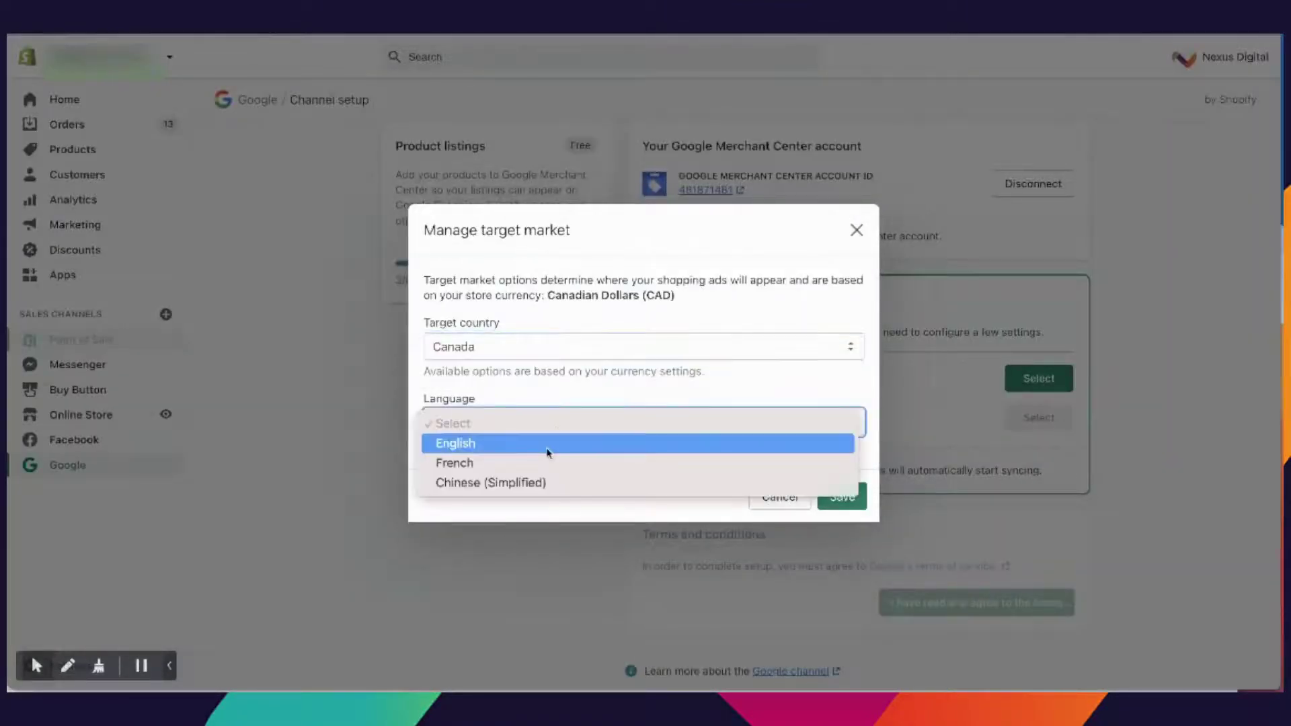
left_click(548, 445)
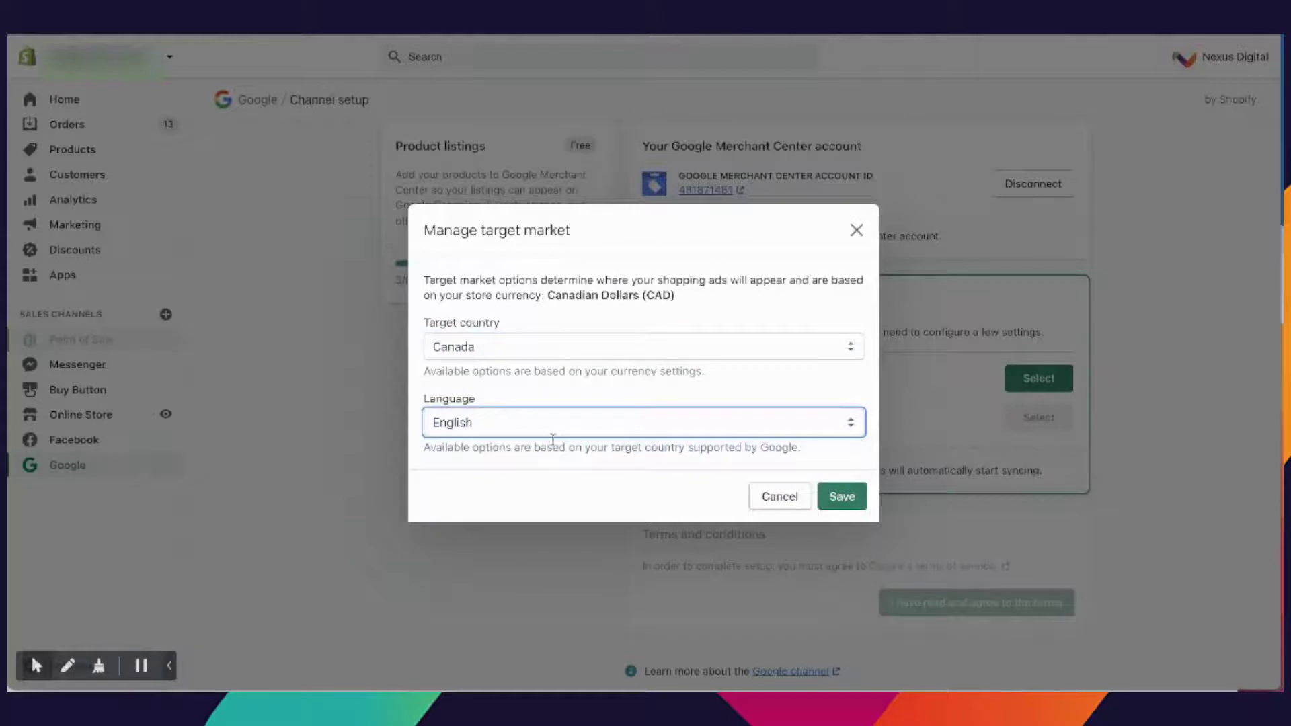
left_click(848, 503)
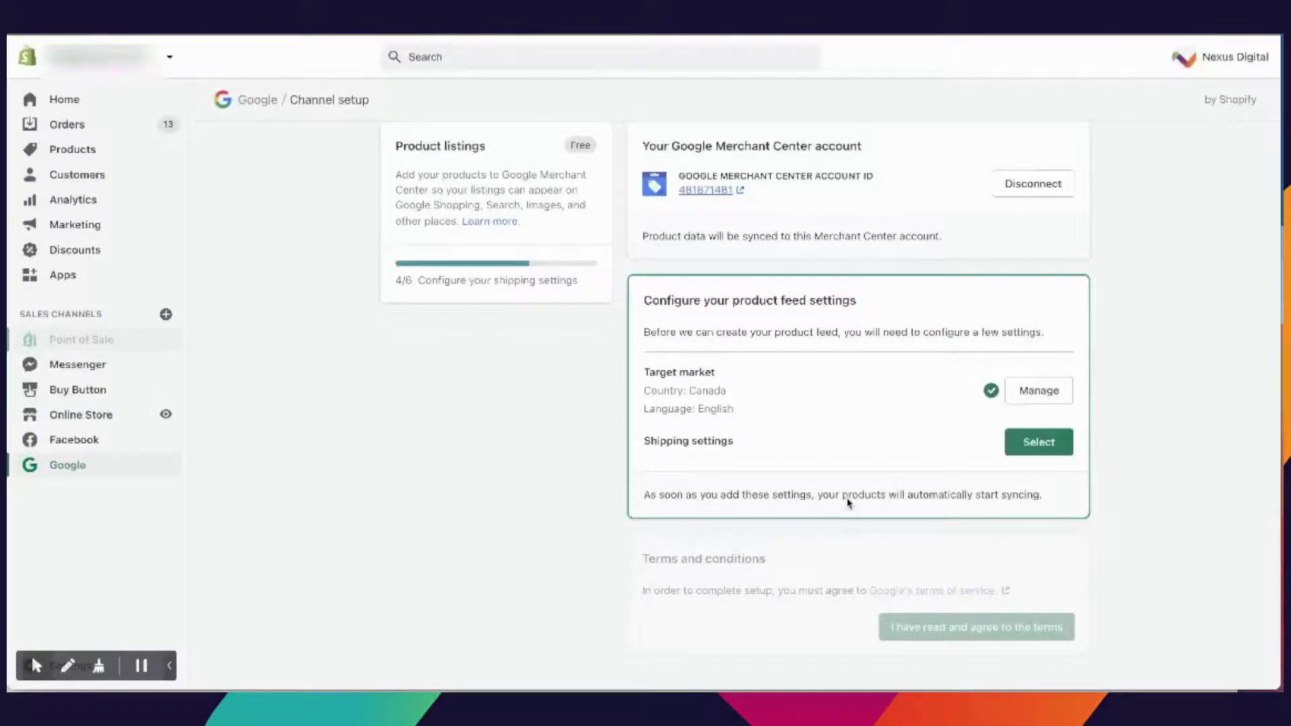
Step: Save the shipping settings as manual setup in Google Merchant Center, not imported from the store
left_click(1042, 445)
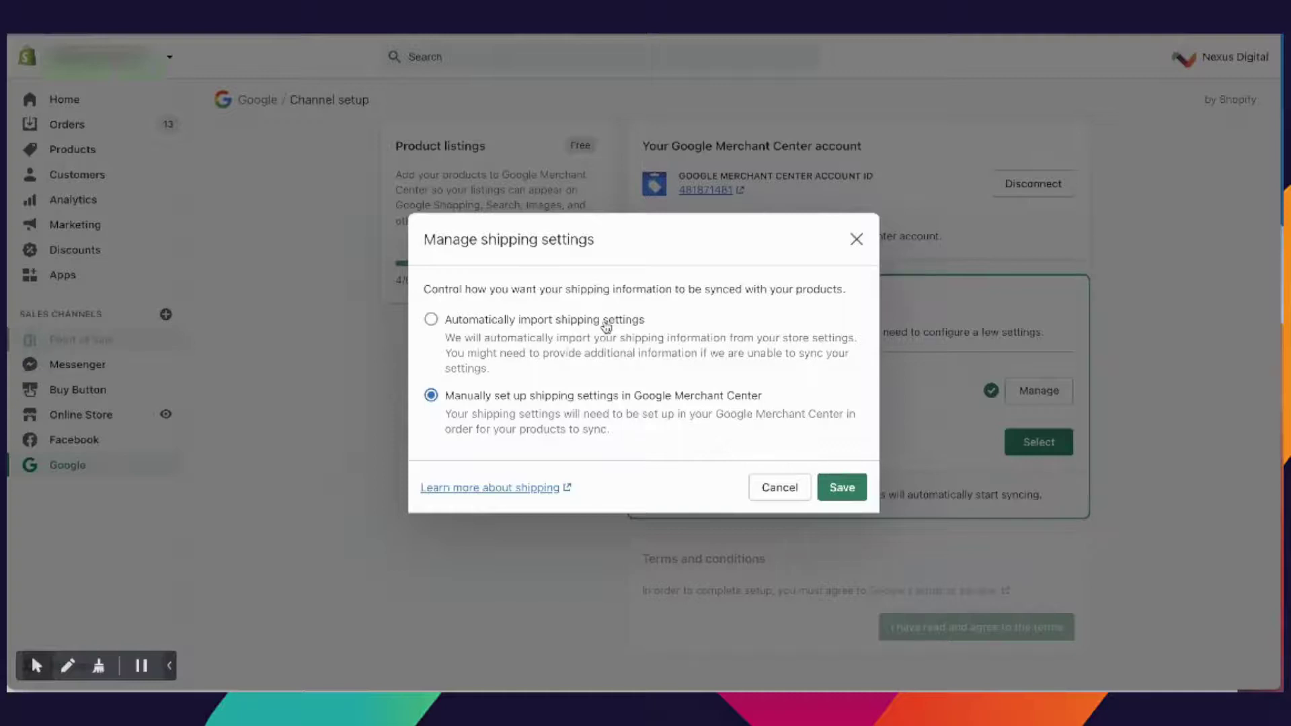
left_click(430, 320)
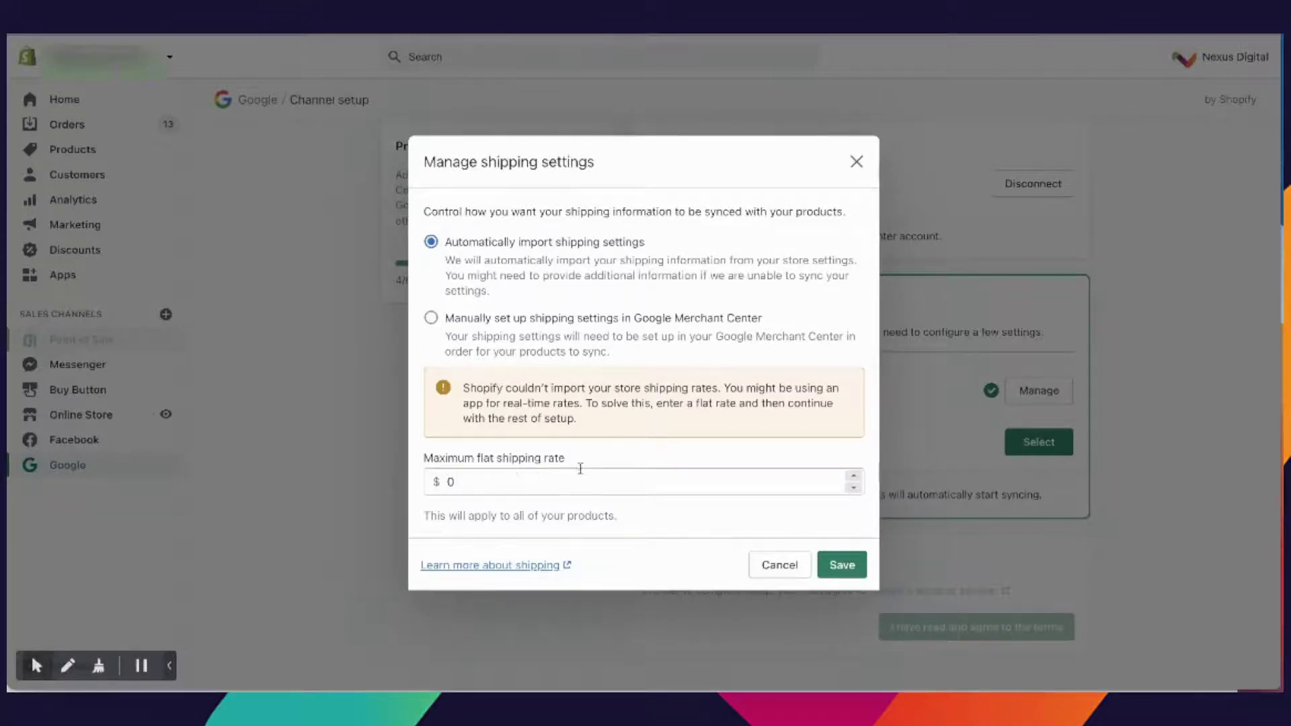
left_click(431, 318)
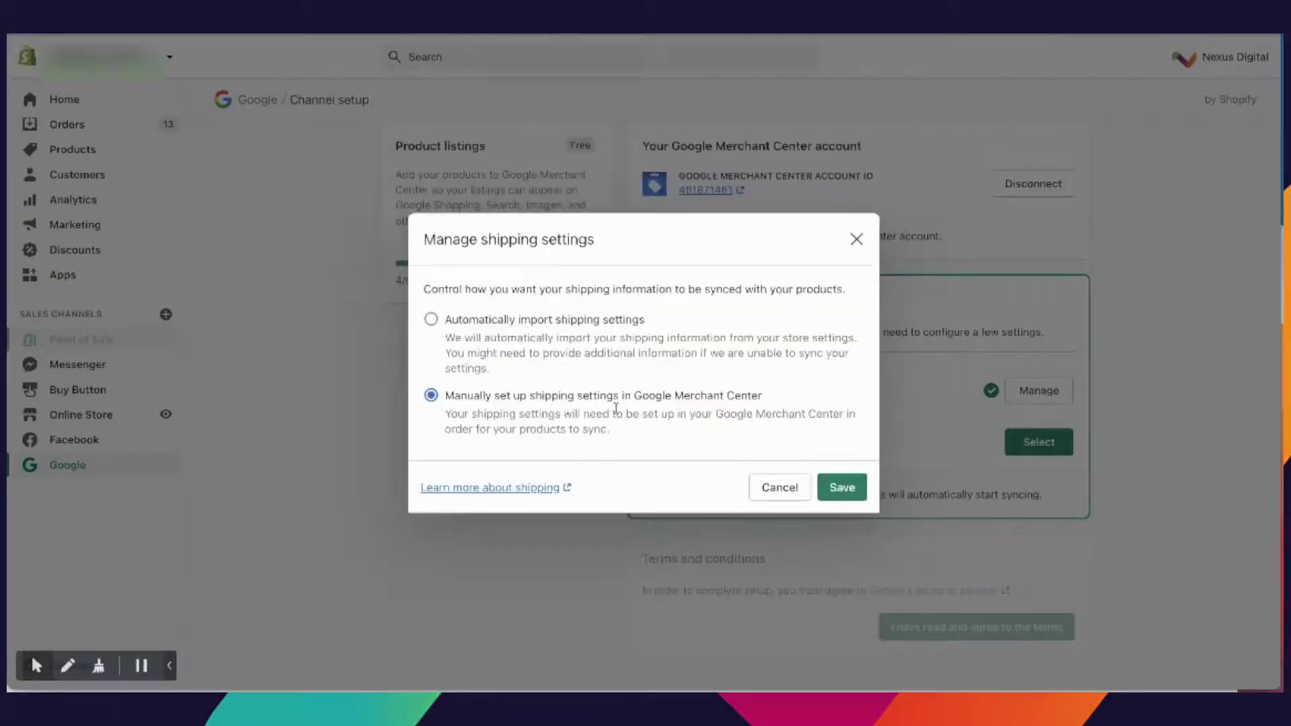
left_click(842, 486)
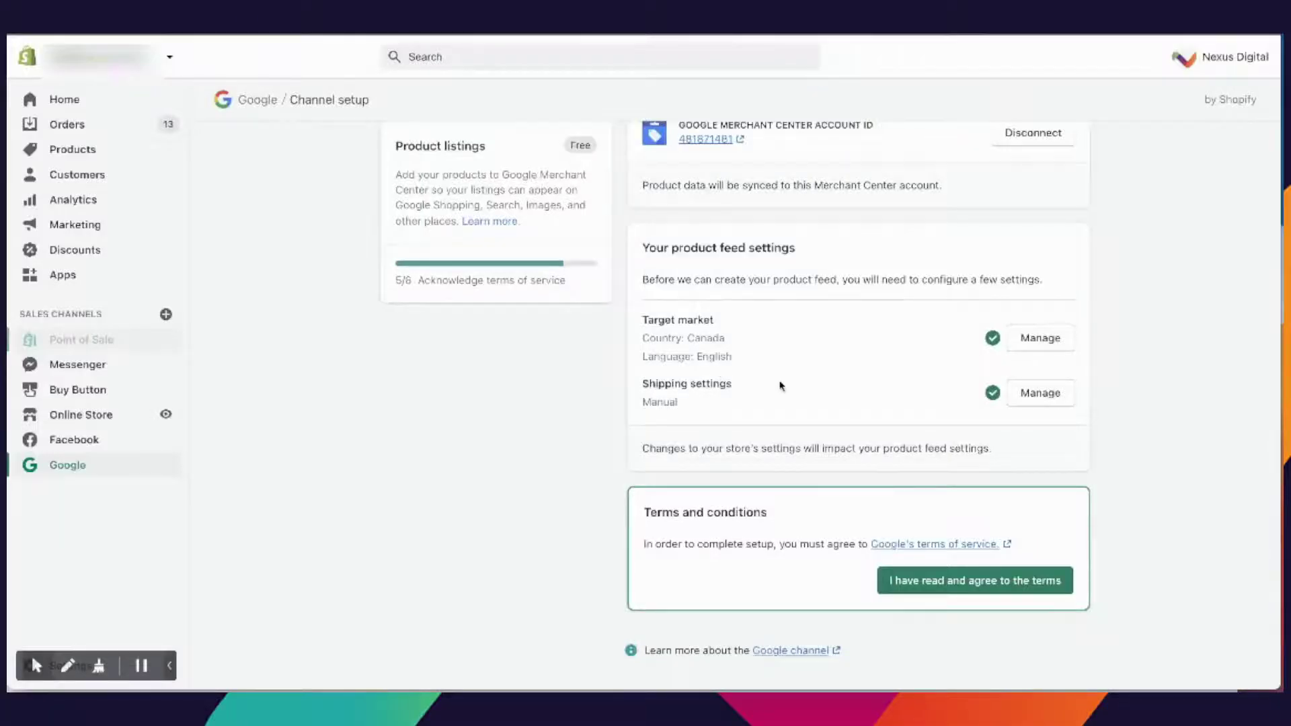
Step: Agree to Google's terms of service to finish the Google channel setup
left_click(919, 583)
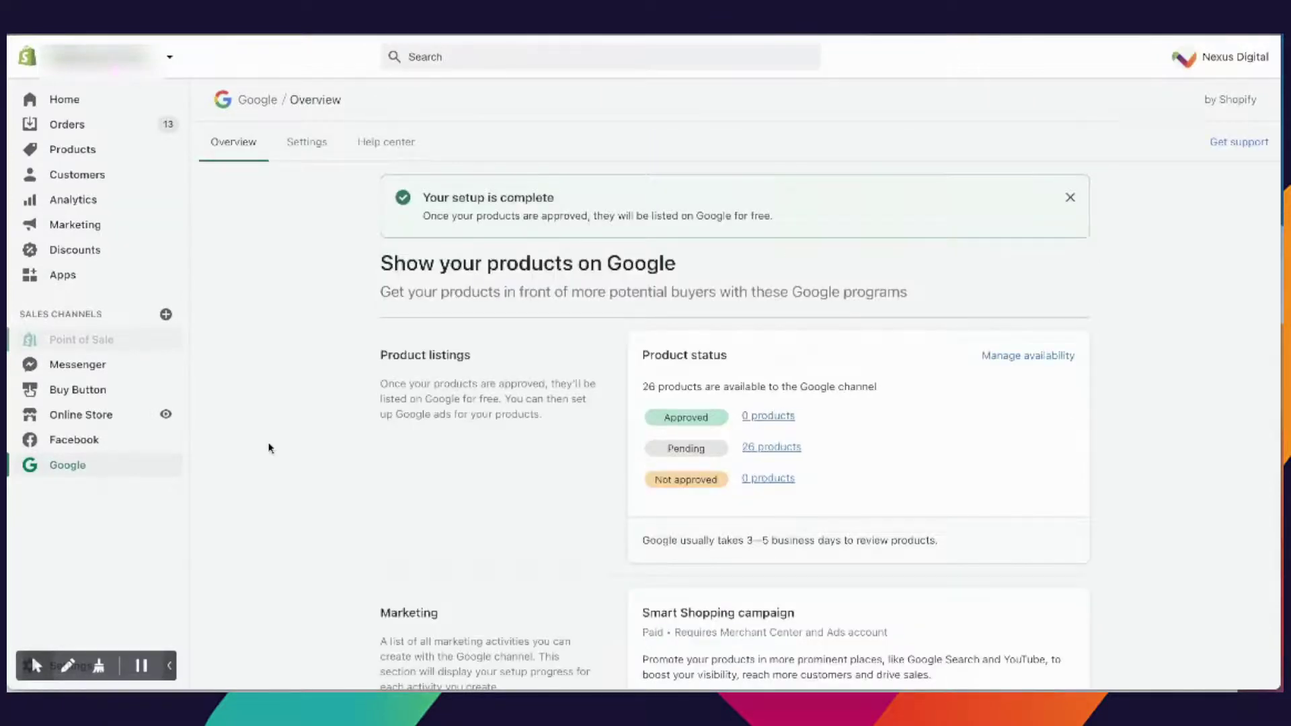